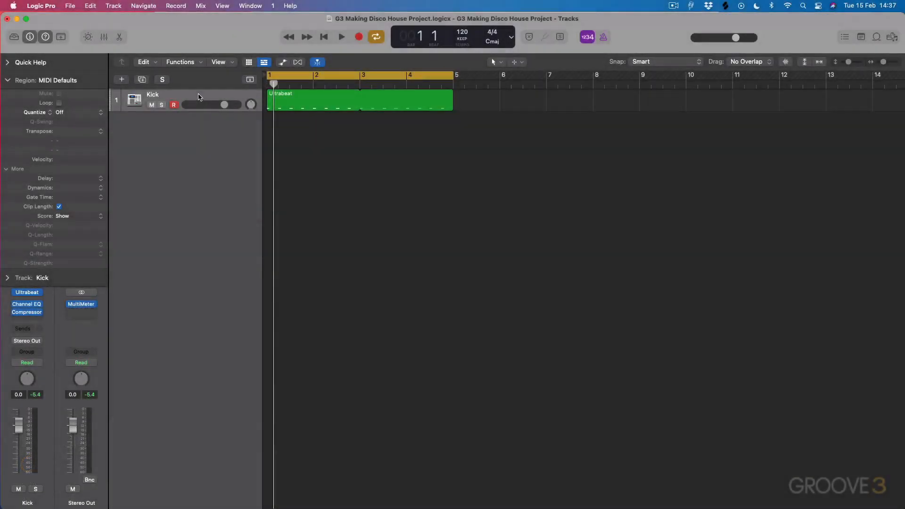
# Add a new Software Instrument track (Inst 2) with an empty channel strip below the Kick track.
pyautogui.press('alt+super+n')
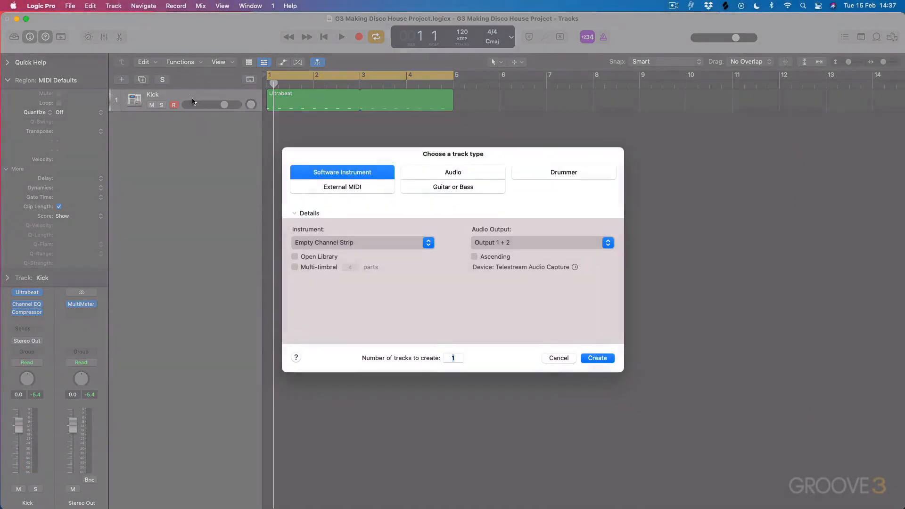
pyautogui.click(599, 360)
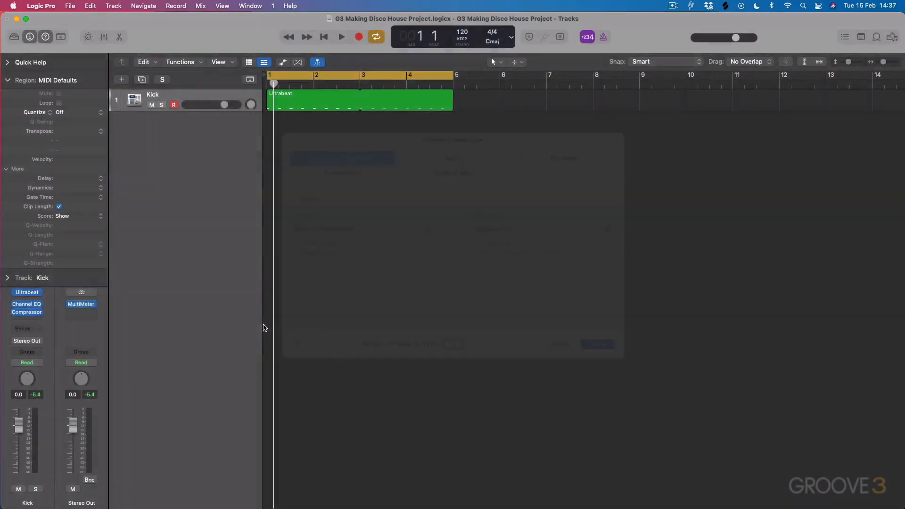
pyautogui.click(29, 304)
pyautogui.moveTo(50, 330)
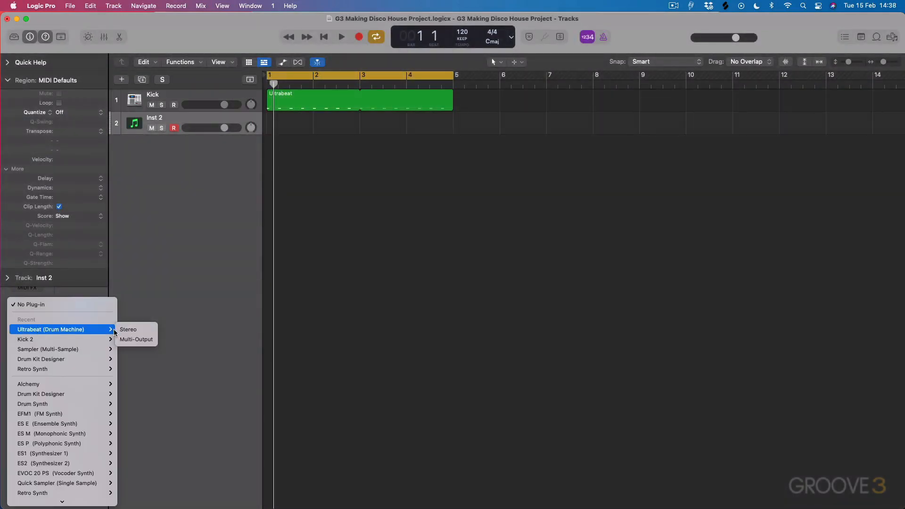
# Load Ultrabeat (Stereo) and trigger the voice on steps 5, 13, 21 and 29 with the sequencer on.
pyautogui.click(124, 332)
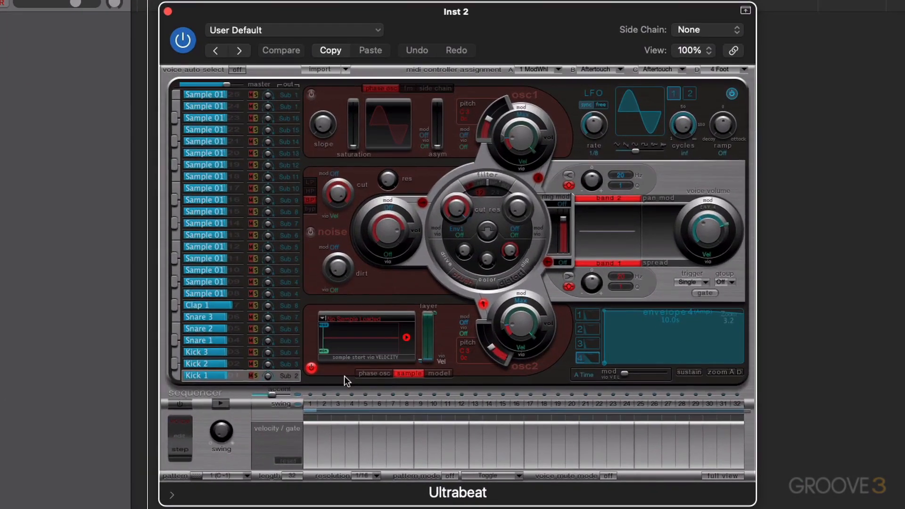
pyautogui.click(366, 405)
pyautogui.click(475, 406)
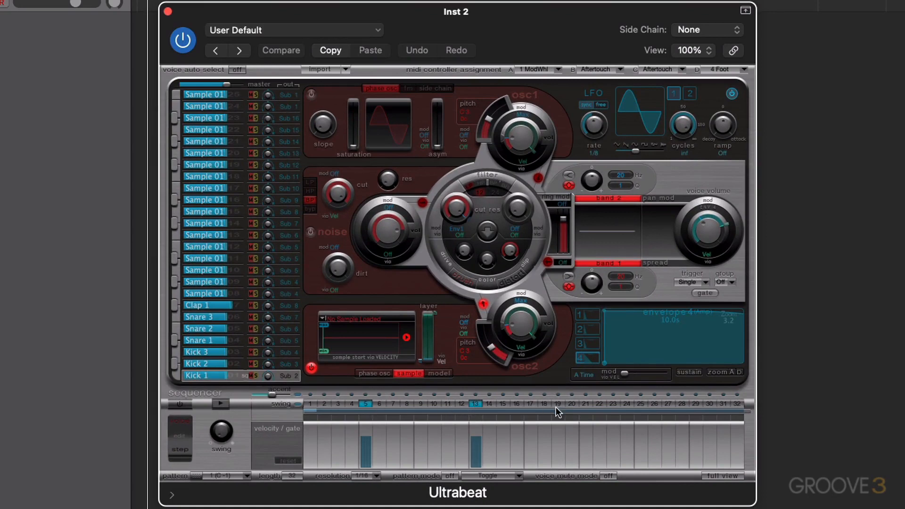
pyautogui.click(585, 405)
pyautogui.click(694, 406)
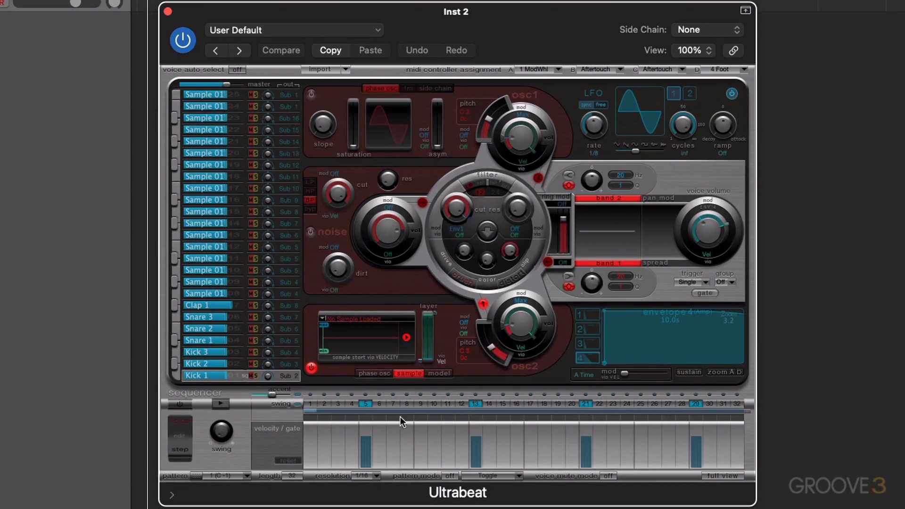
pyautogui.click(179, 404)
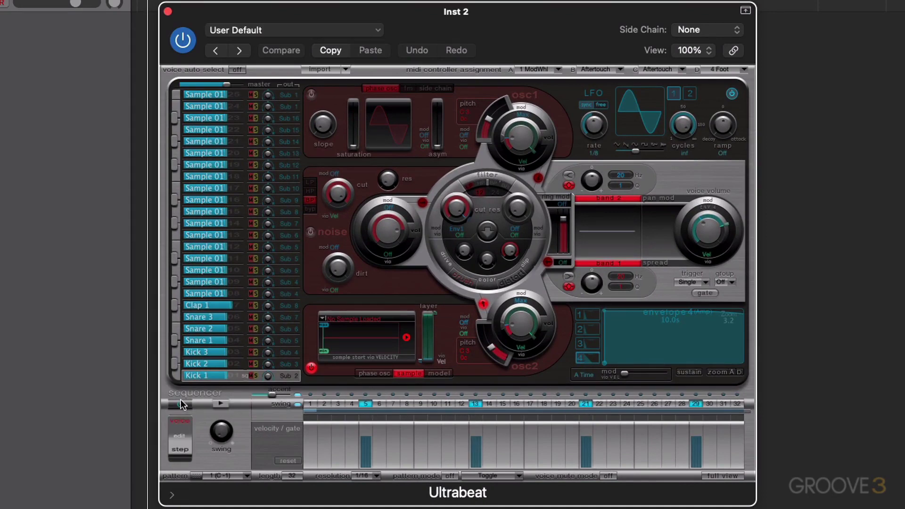
# Load the Clap 1.wav sample from the disco house stems folder into the voice.
pyautogui.click(324, 320)
pyautogui.click(346, 340)
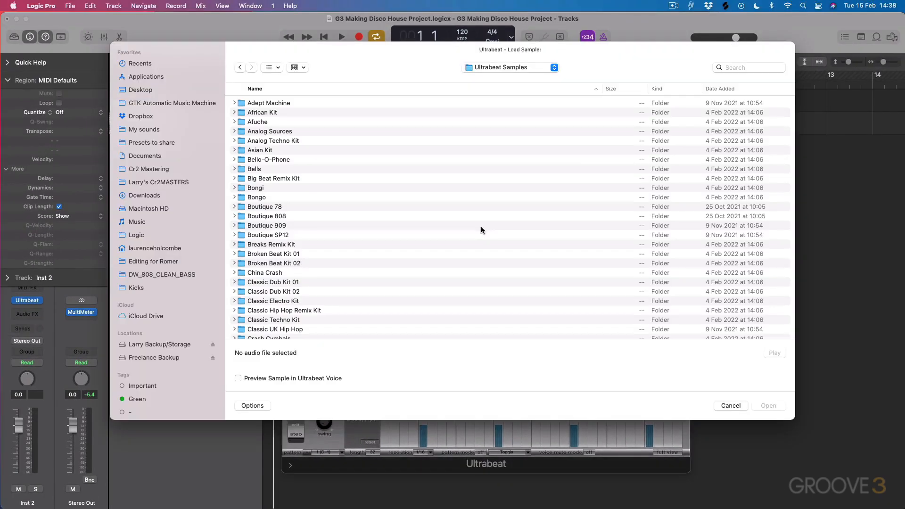
pyautogui.click(520, 67)
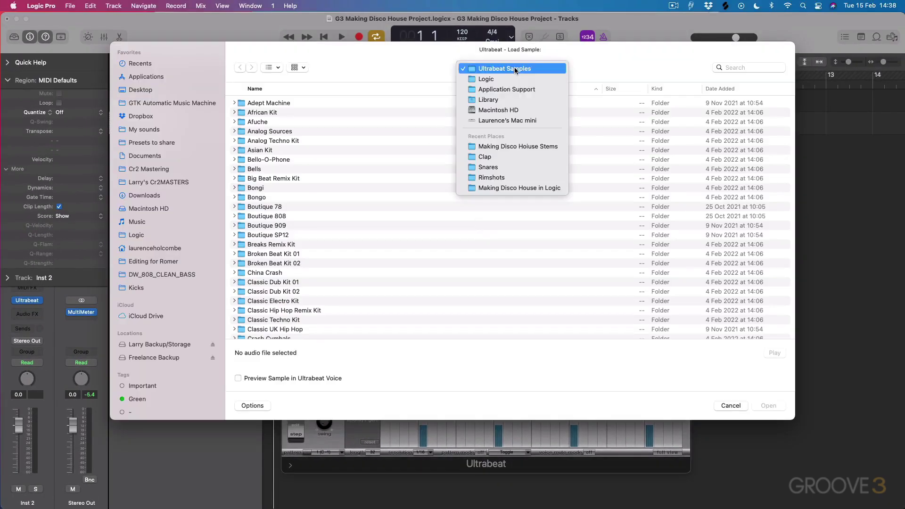
pyautogui.click(522, 147)
pyautogui.click(263, 103)
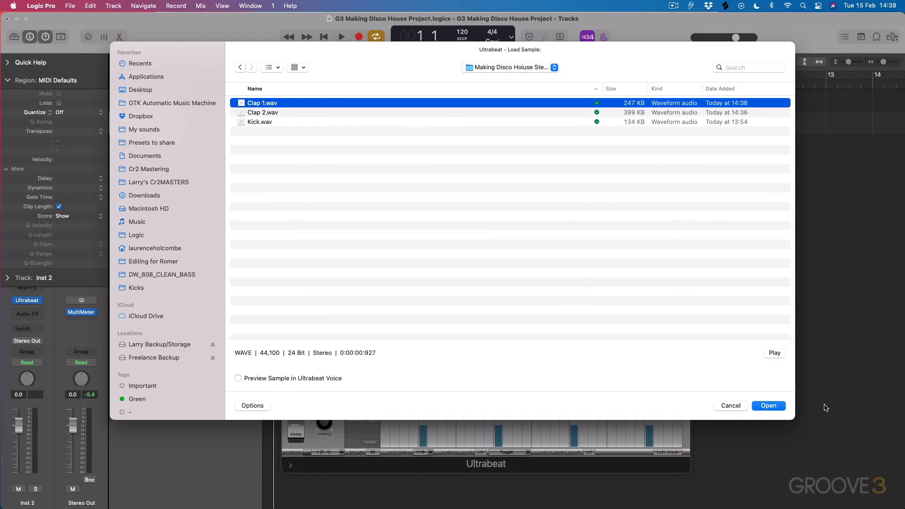
pyautogui.click(768, 405)
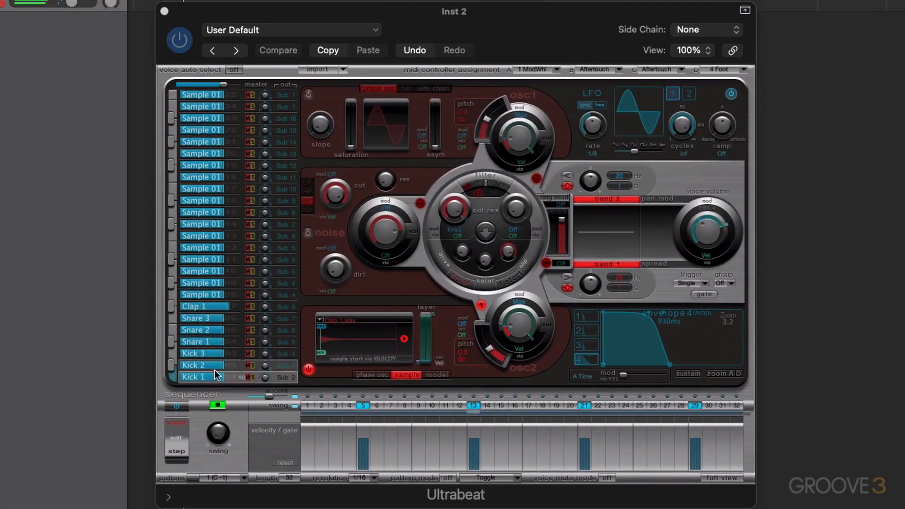
# Rename the Kick 1 voice to Clap and close the Ultrabeat window.
pyautogui.doubleClick(208, 376)
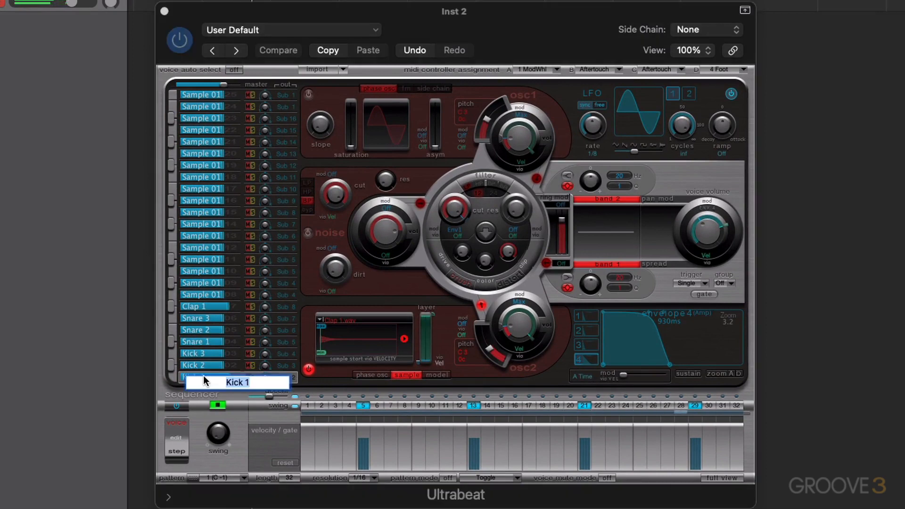
pyautogui.write('cClap')
pyautogui.press('Return')
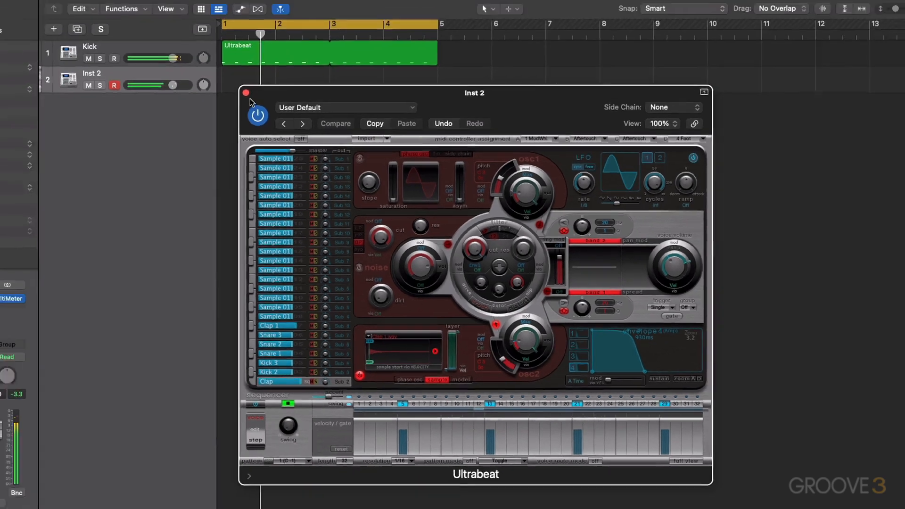
pyautogui.click(246, 92)
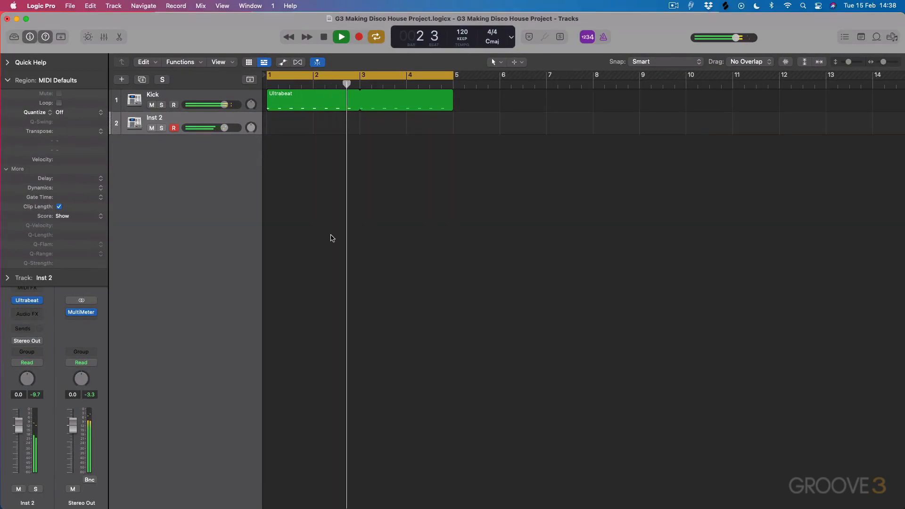
# Insert a Channel EQ in the Audio FX slot of Inst 2.
pyautogui.press('space')
pyautogui.click(27, 313)
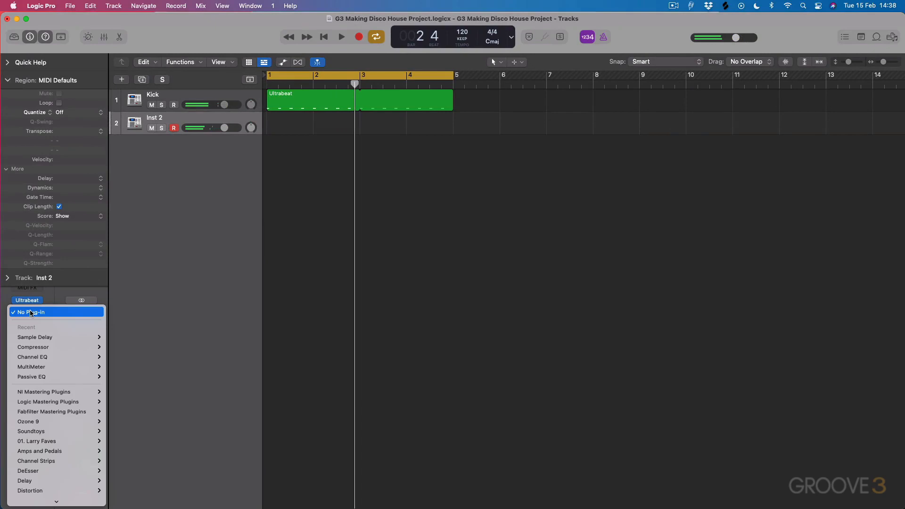
pyautogui.click(117, 362)
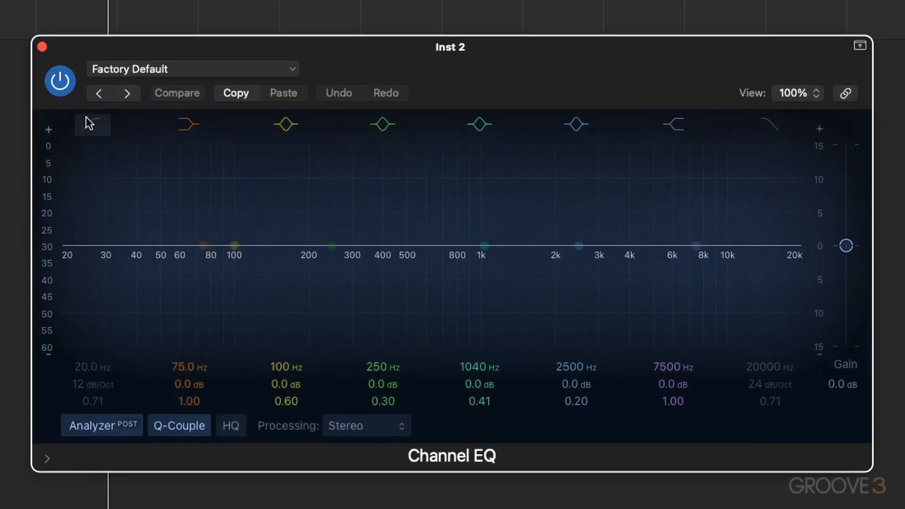
# Enable the low-cut band with a 24 dB/Oct slope at 119 Hz.
pyautogui.click(87, 120)
pyautogui.moveTo(93, 384)
pyautogui.mouseDown()
pyautogui.moveTo(94, 357)
pyautogui.moveTo(93, 368)
pyautogui.mouseUp()
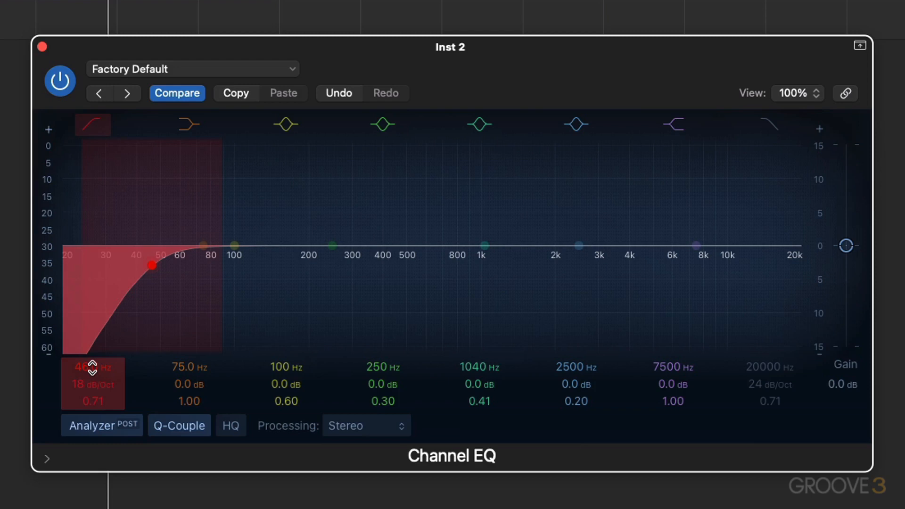
pyautogui.moveTo(93, 369); pyautogui.dragTo(91, 367)
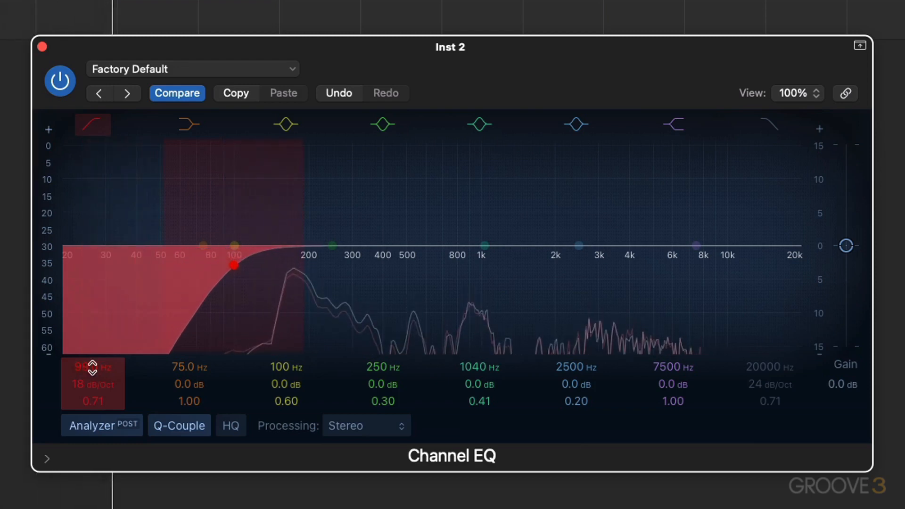
pyautogui.moveTo(93, 369); pyautogui.dragTo(89, 363)
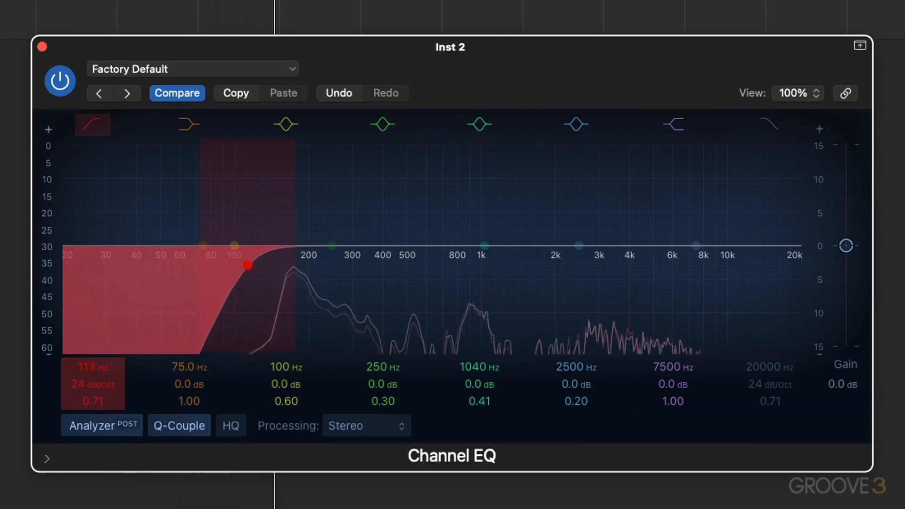
pyautogui.moveTo(89, 366); pyautogui.dragTo(88, 364)
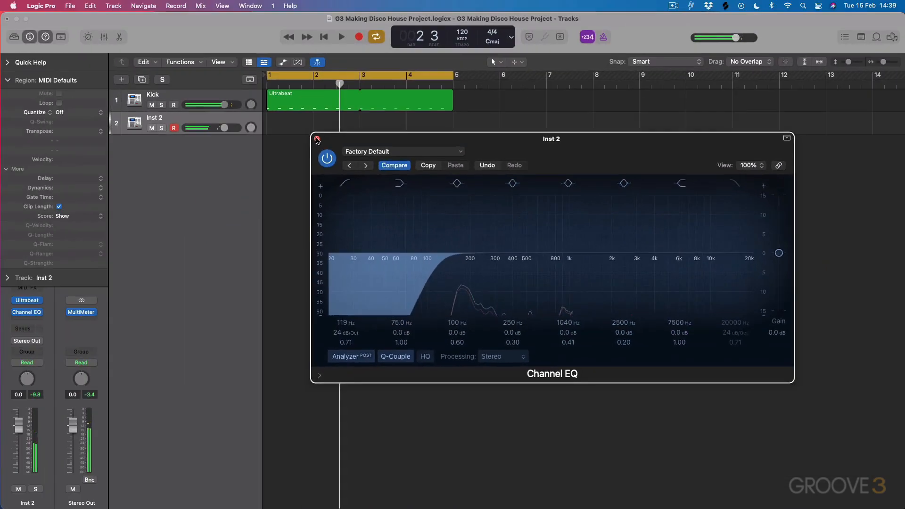
# Place the Ultrabeat clap pattern as a region on the track from bar 1 to bar 5.
pyautogui.click(318, 139)
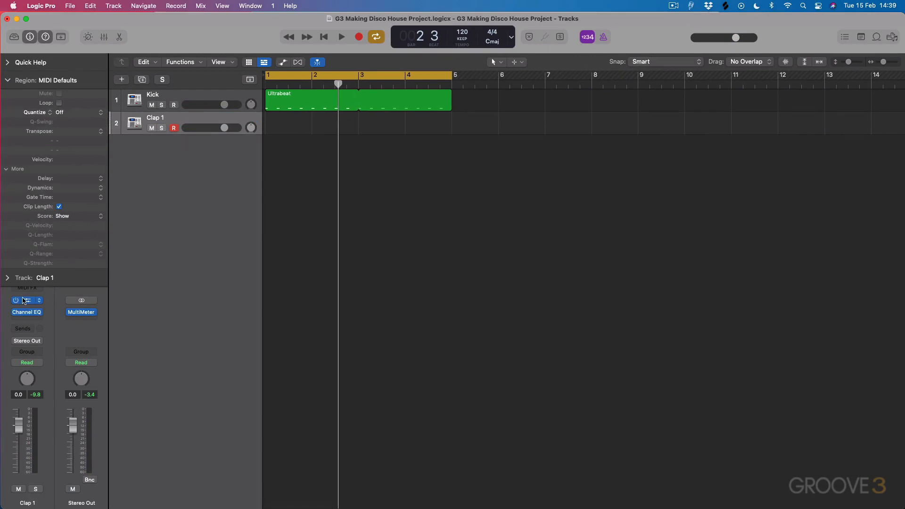
pyautogui.click(71, 286)
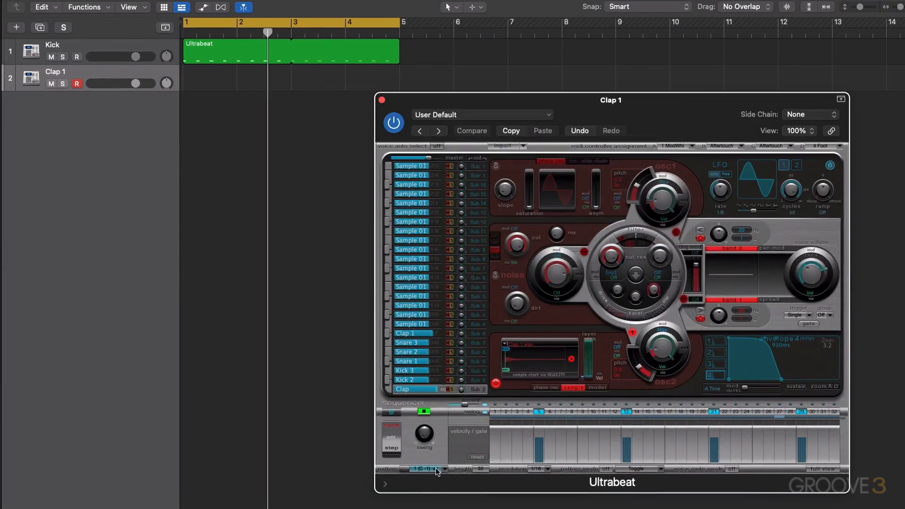
pyautogui.moveTo(436, 472); pyautogui.dragTo(205, 81)
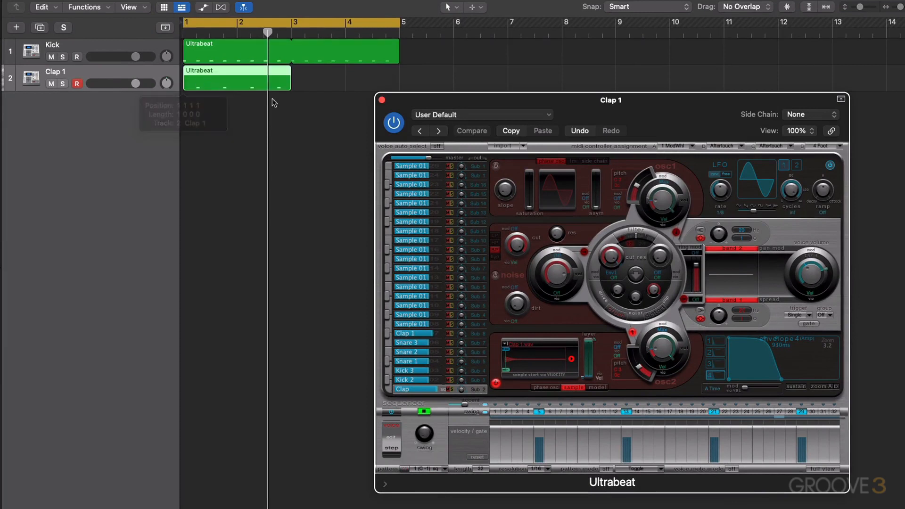
pyautogui.moveTo(290, 69); pyautogui.dragTo(399, 69)
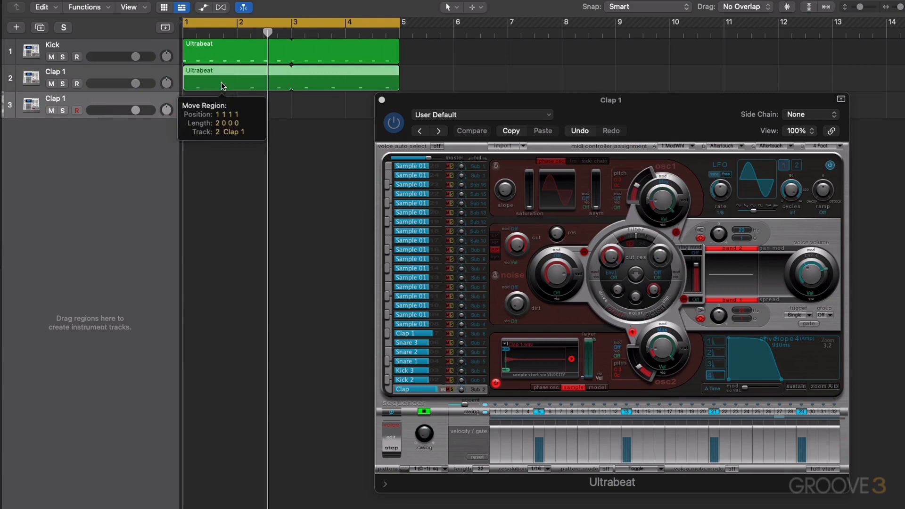
# Option-drag the clap region onto a new third Clap 1 track.
pyautogui.moveTo(222, 86); pyautogui.dragTo(225, 105)
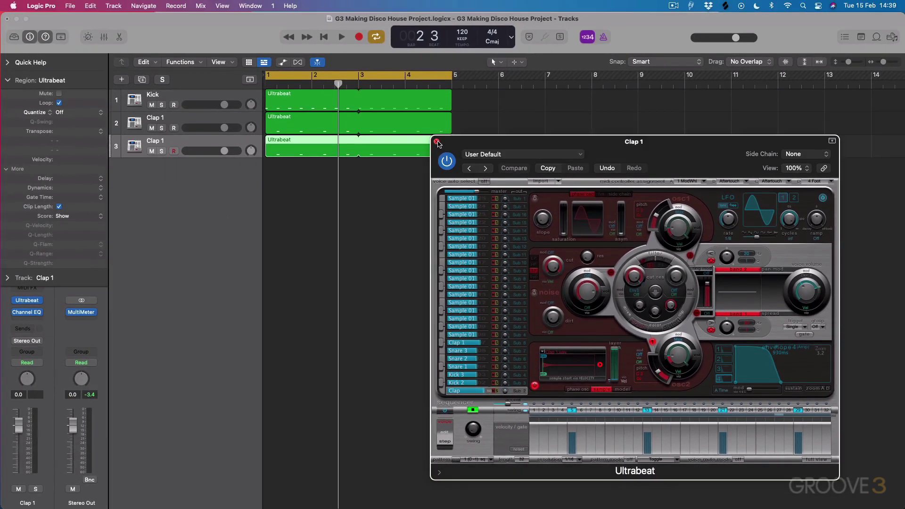
# Open Ultrabeat on the third track and choose Load Sample for the clap voice.
pyautogui.press('v')
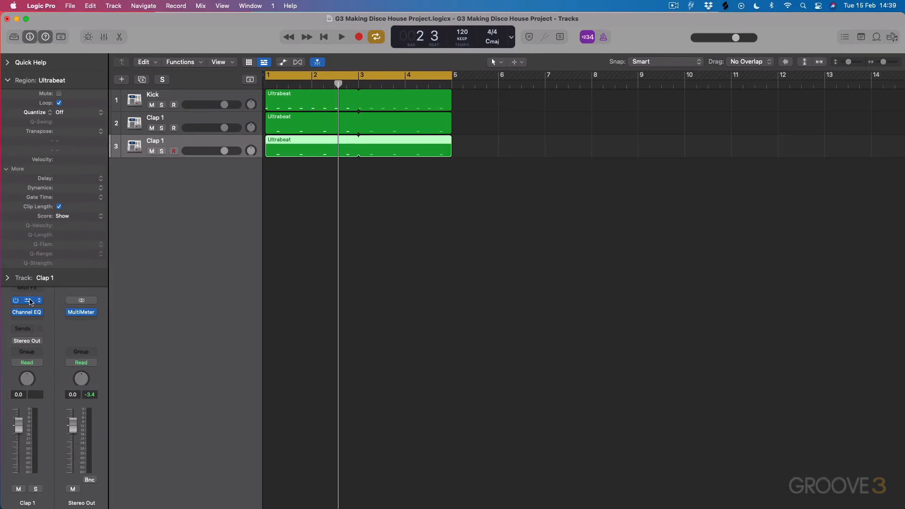
pyautogui.click(29, 301)
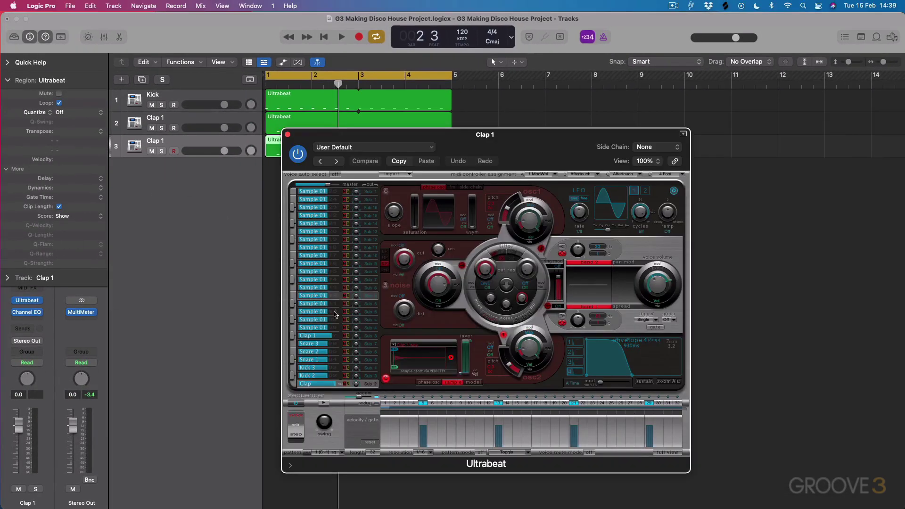
pyautogui.click(412, 347)
pyautogui.click(417, 359)
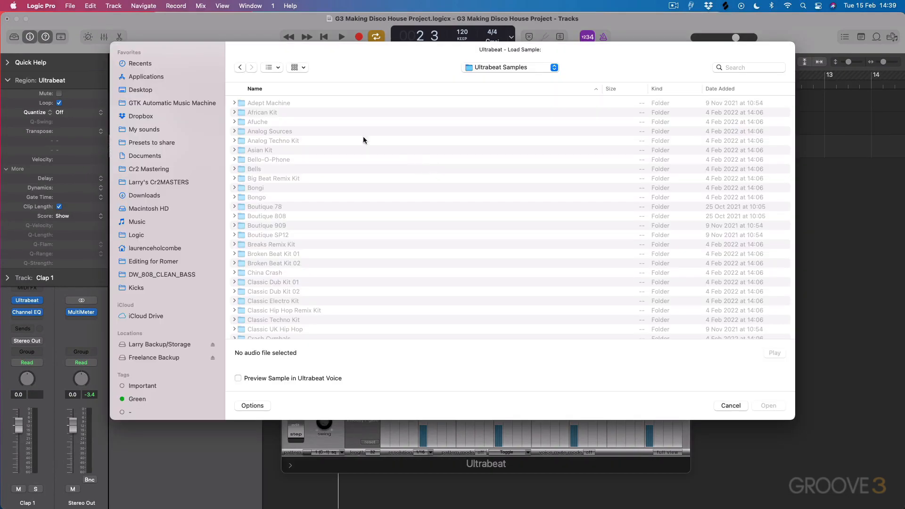
# Browse to the Making Disco House Stems folder and select and preview Clap 2.wav.
pyautogui.click(488, 70)
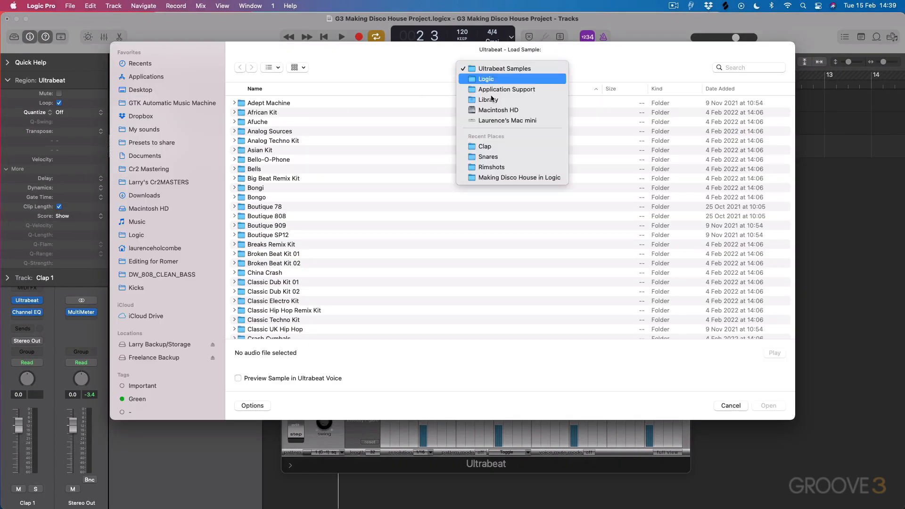
pyautogui.click(506, 178)
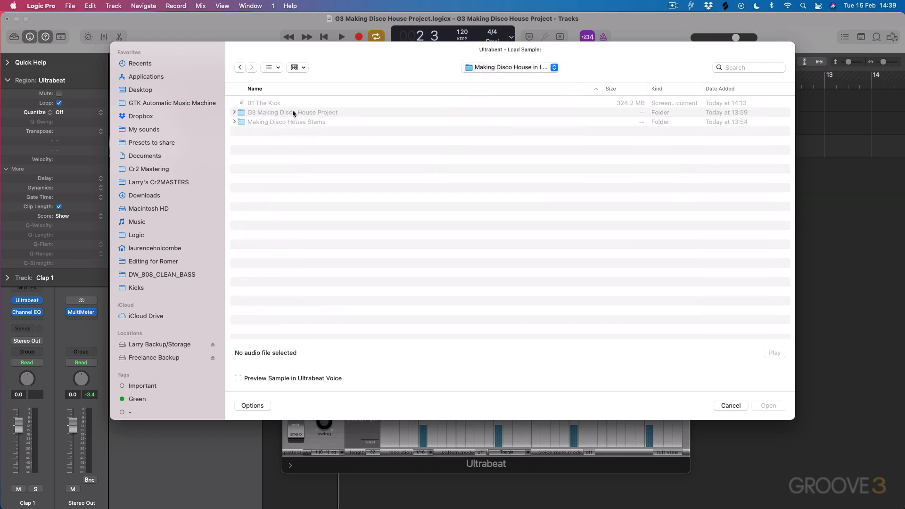
pyautogui.doubleClick(286, 122)
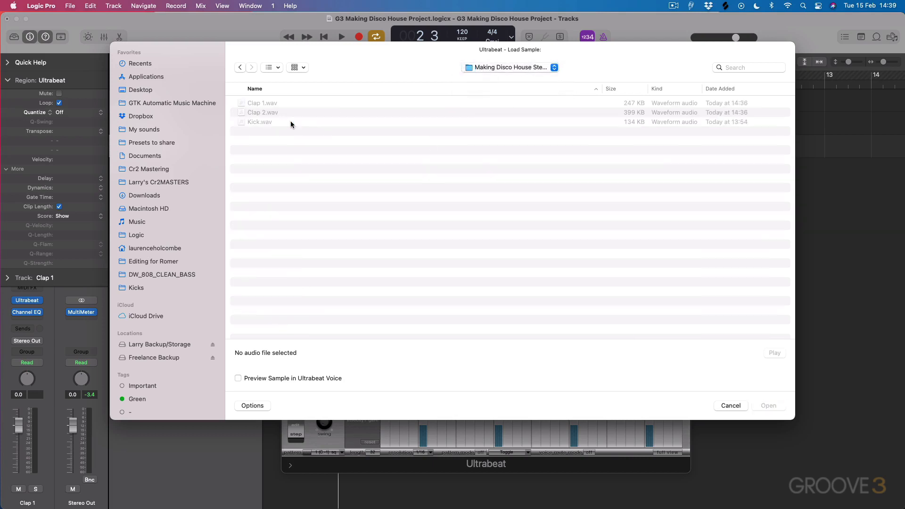
pyautogui.click(265, 111)
pyautogui.press('space')
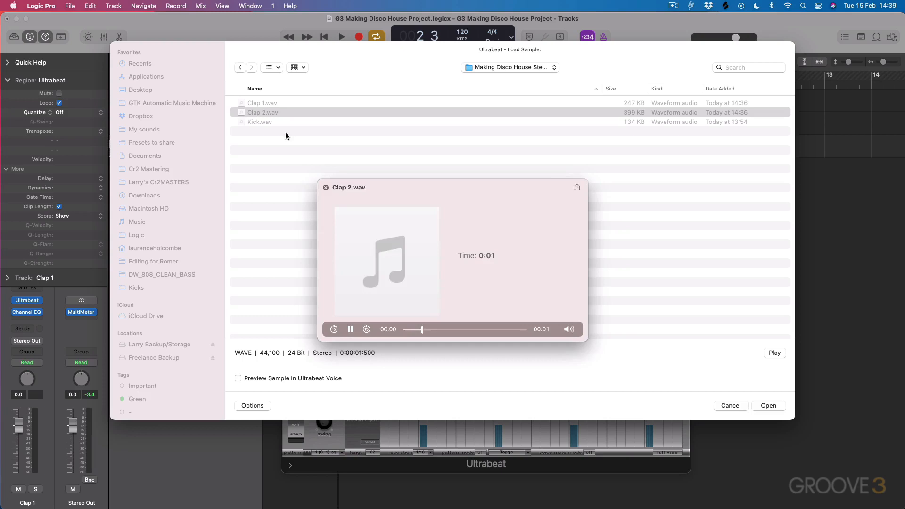
pyautogui.press('space')
# Load Clap 2.wav, then set the third track's region Delay to -1/128 and audition the loop.
pyautogui.click(769, 405)
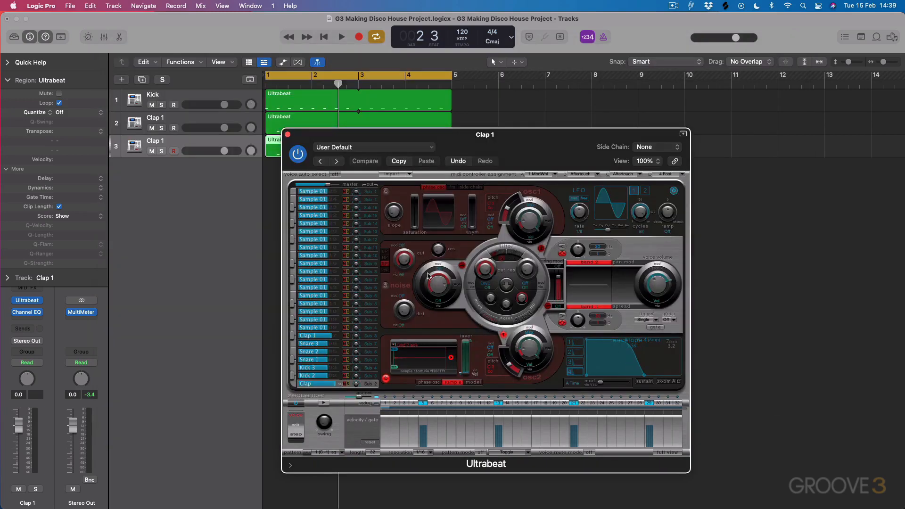
pyautogui.click(288, 135)
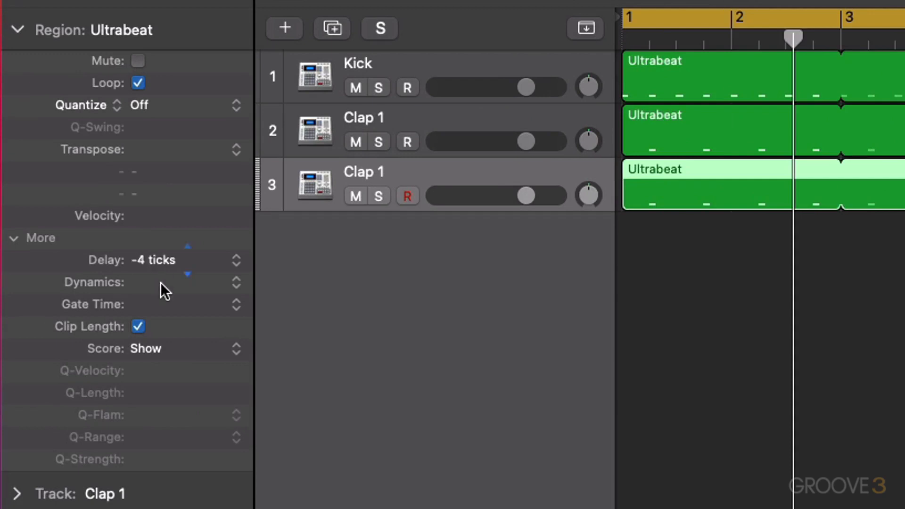
pyautogui.moveTo(160, 269)
pyautogui.mouseDown()
pyautogui.moveTo(162, 312)
pyautogui.moveTo(159, 281)
pyautogui.mouseUp()
pyautogui.click(715, 290)
pyautogui.press('Return')
pyautogui.press('space')
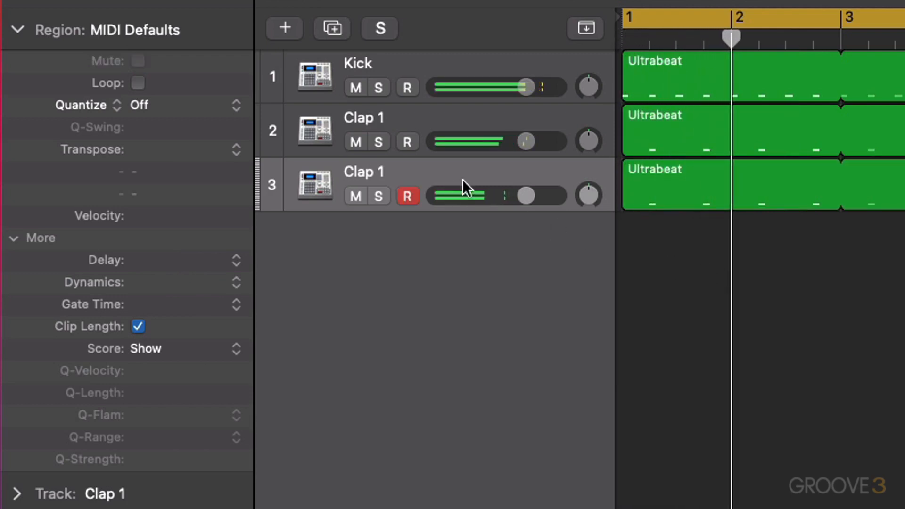
# Set the second track's clap region Delay to +5 ticks.
pyautogui.click(669, 142)
pyautogui.moveTo(147, 259)
pyautogui.mouseDown()
pyautogui.moveTo(150, 241)
pyautogui.moveTo(150, 250)
pyautogui.mouseUp()
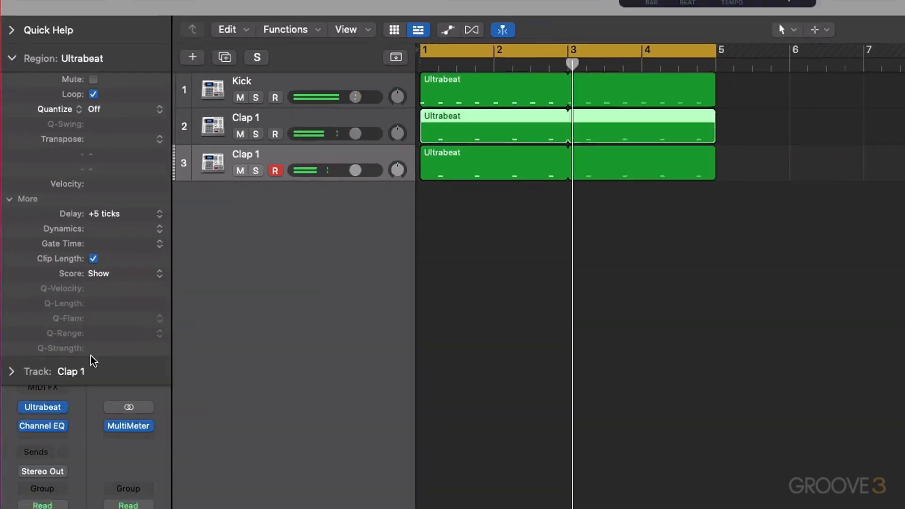
# Insert Sample Delay (Stereo) on track 3, set units to ms with Delay Right around 16 ms, and show the Mixer.
pyautogui.click(42, 444)
pyautogui.moveTo(34, 352)
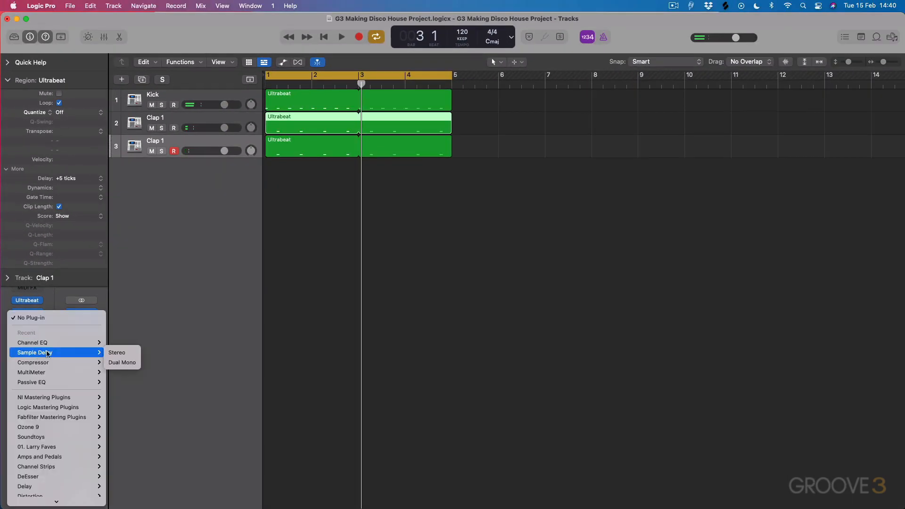
pyautogui.click(116, 352)
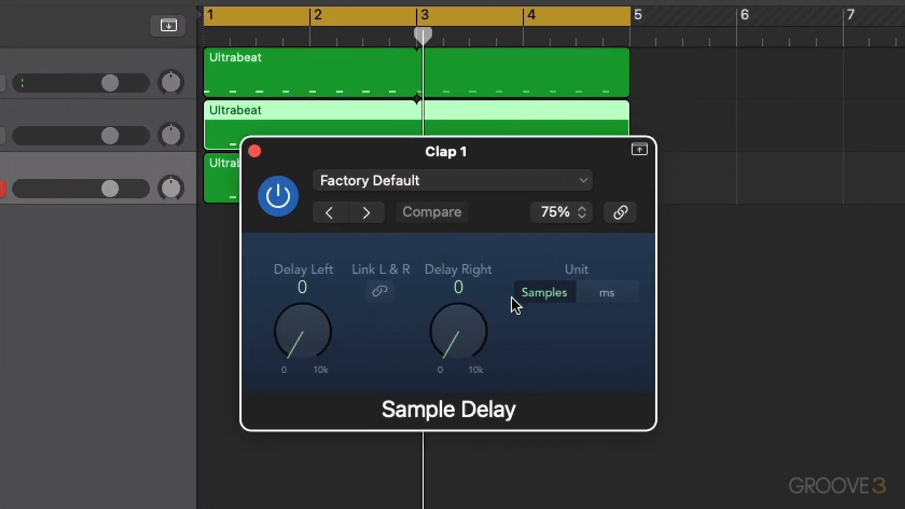
pyautogui.click(607, 292)
pyautogui.moveTo(457, 332); pyautogui.dragTo(470, 343)
pyautogui.press('space')
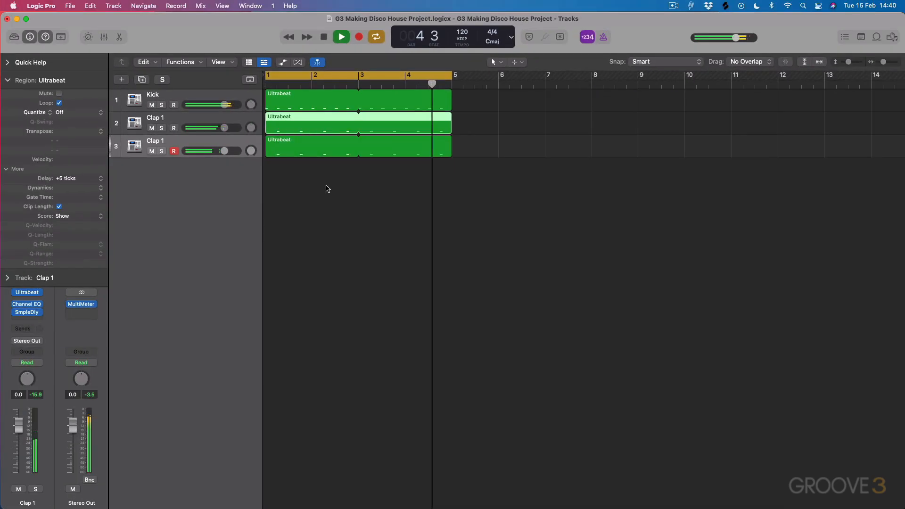
pyautogui.press('x')
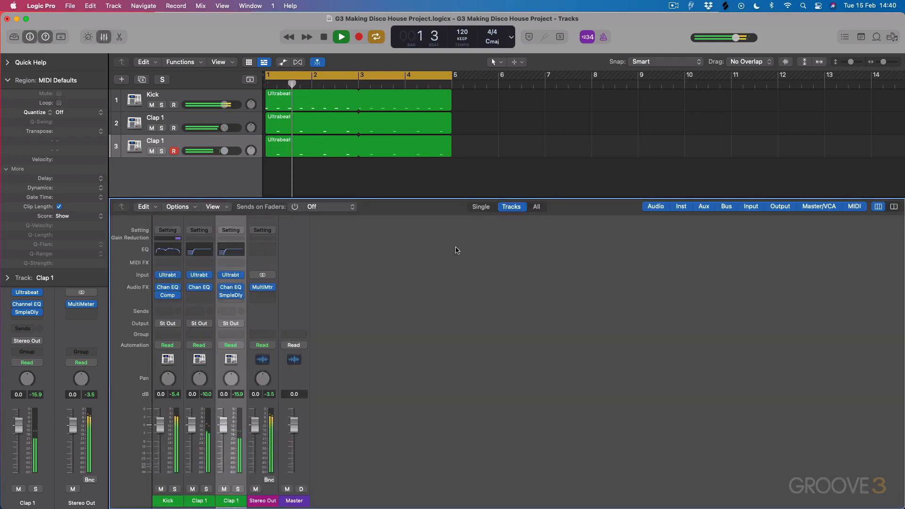
# Mute and unmute the third clap track during playback to compare the widening effect.
pyautogui.click(224, 488)
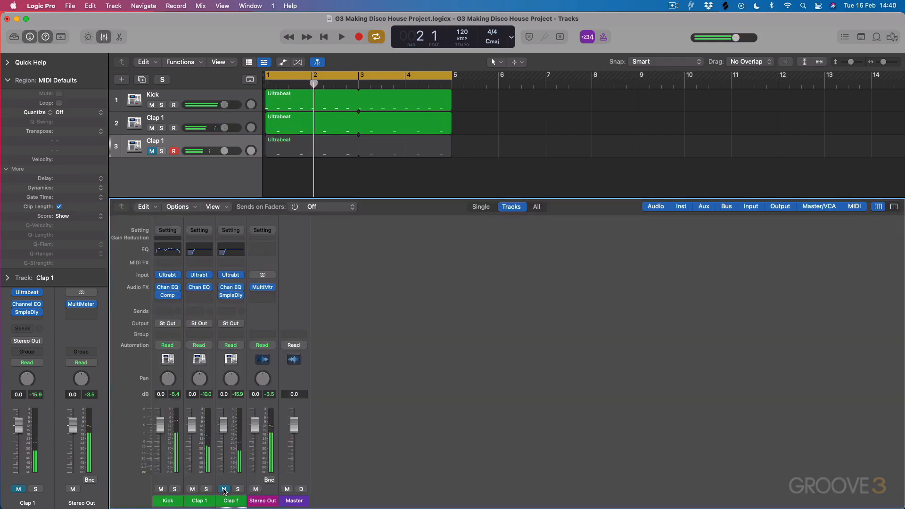
pyautogui.press('space')
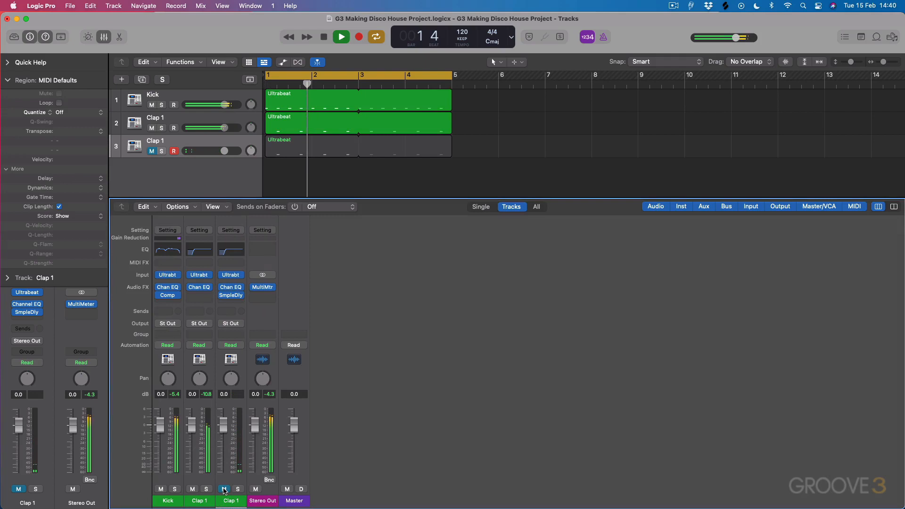
pyautogui.press('Return')
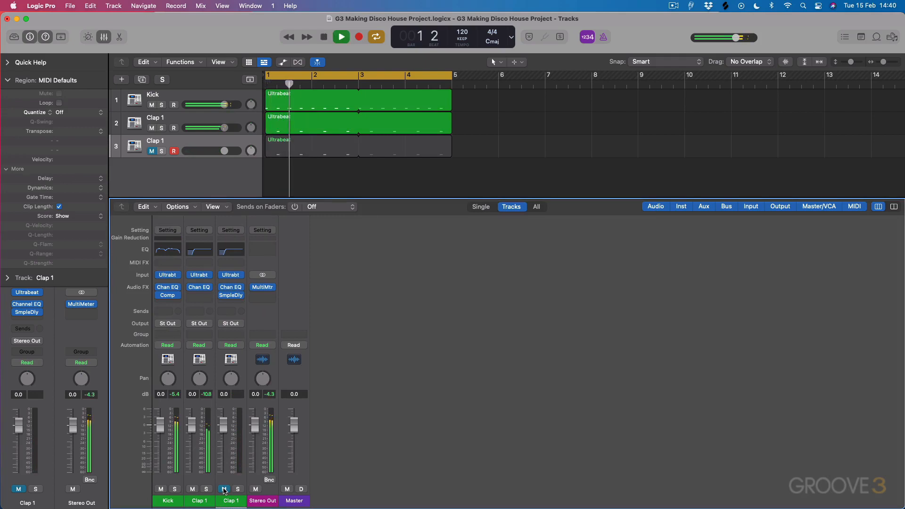
pyautogui.click(224, 489)
pyautogui.press('Return')
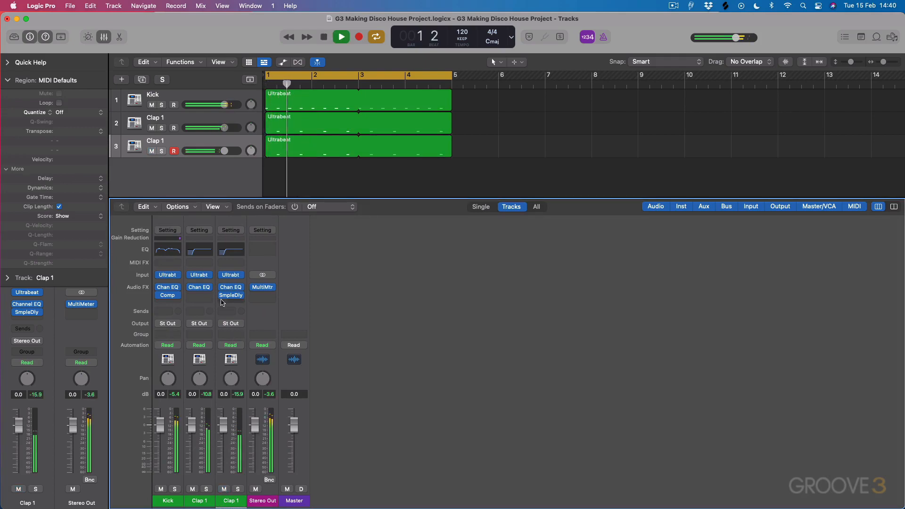
pyautogui.press('space')
pyautogui.press('space')
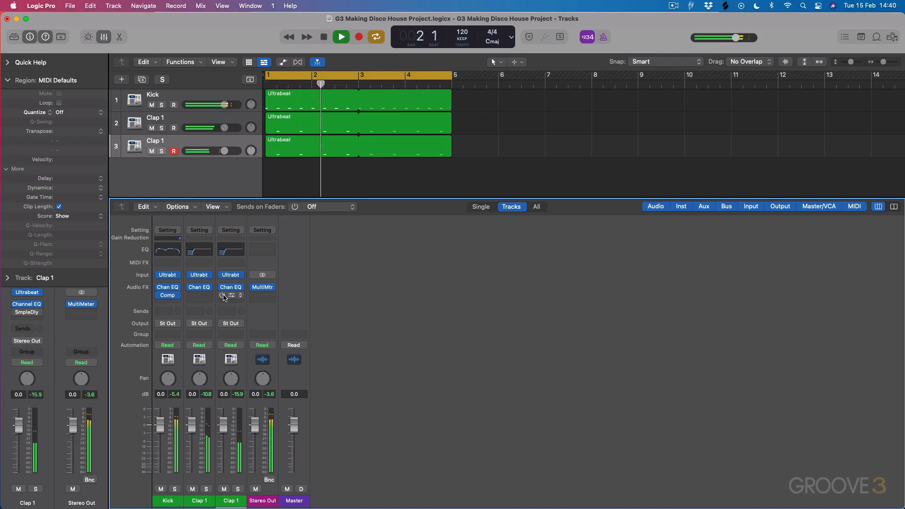
pyautogui.press('space')
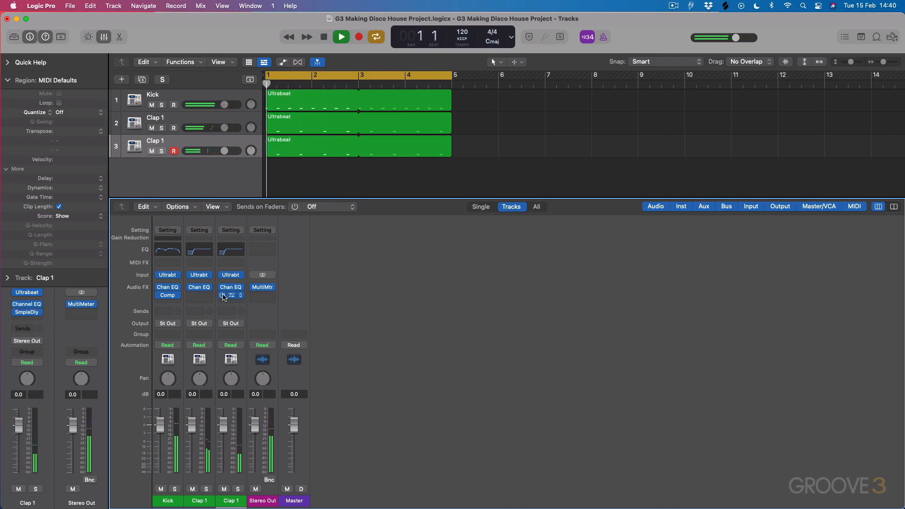
pyautogui.press('space')
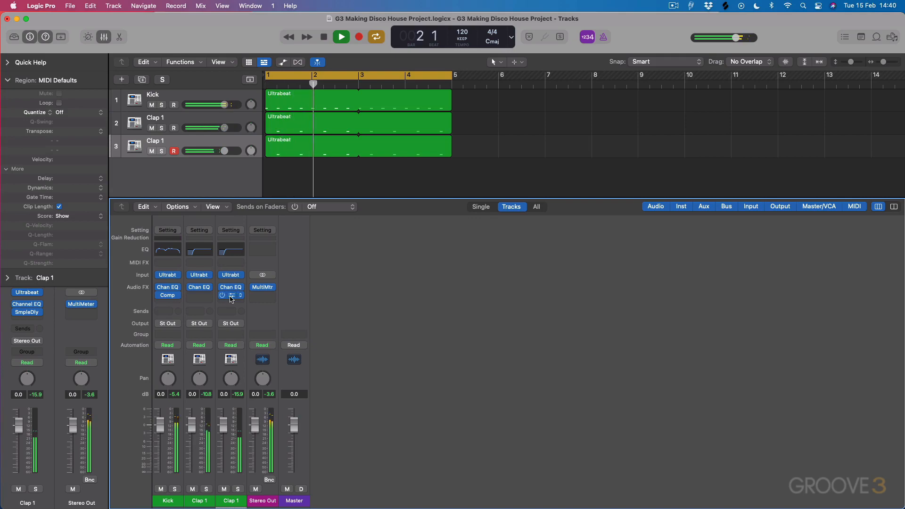
# Raise the third track's Sample Delay right channel to 23.8 ms.
pyautogui.doubleClick(230, 296)
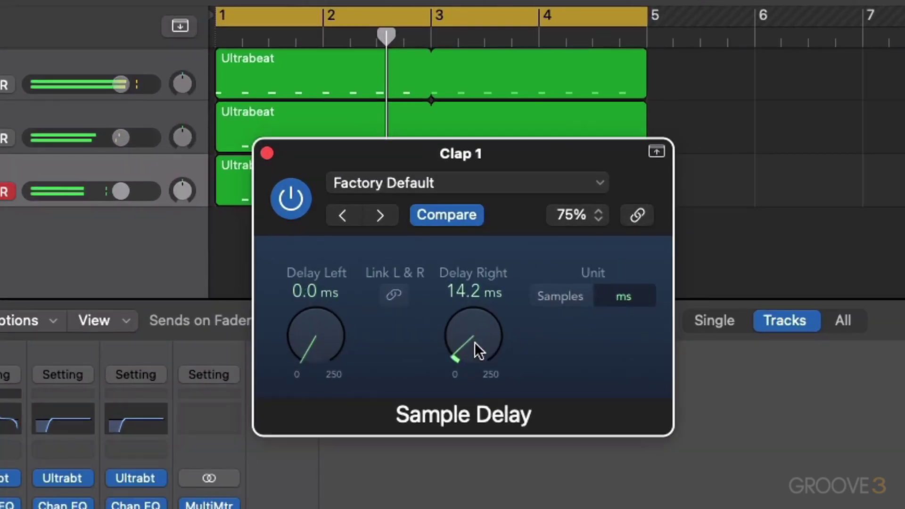
pyautogui.moveTo(474, 343); pyautogui.dragTo(479, 333)
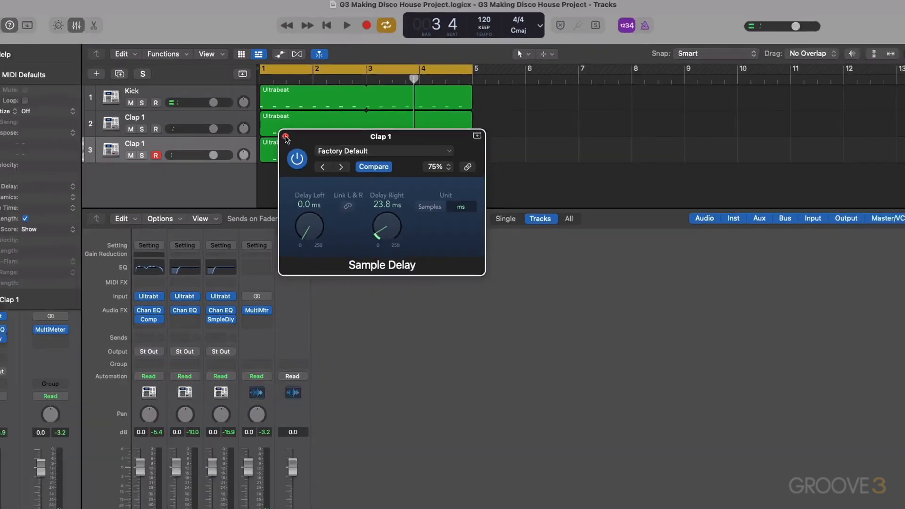
# Close the Sample Delay, solo then unsolo the clap track while auditioning from bar 1.
pyautogui.click(266, 153)
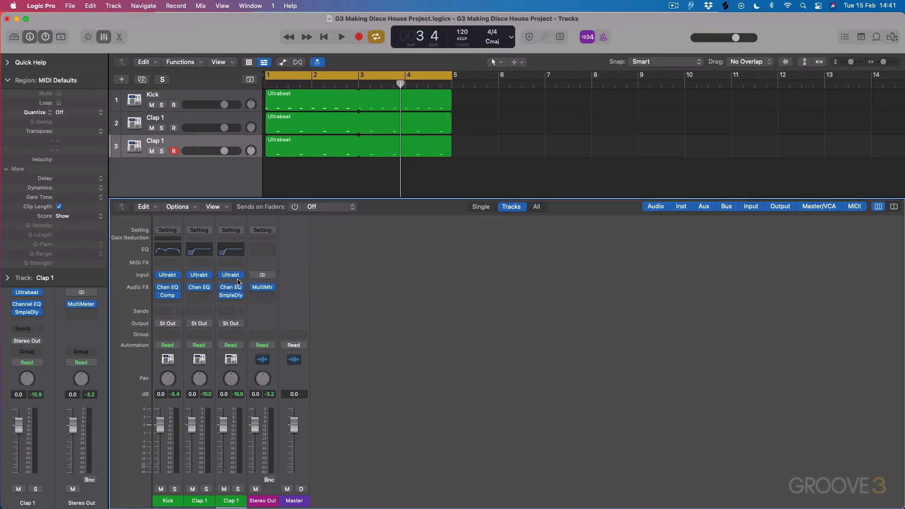
pyautogui.click(238, 489)
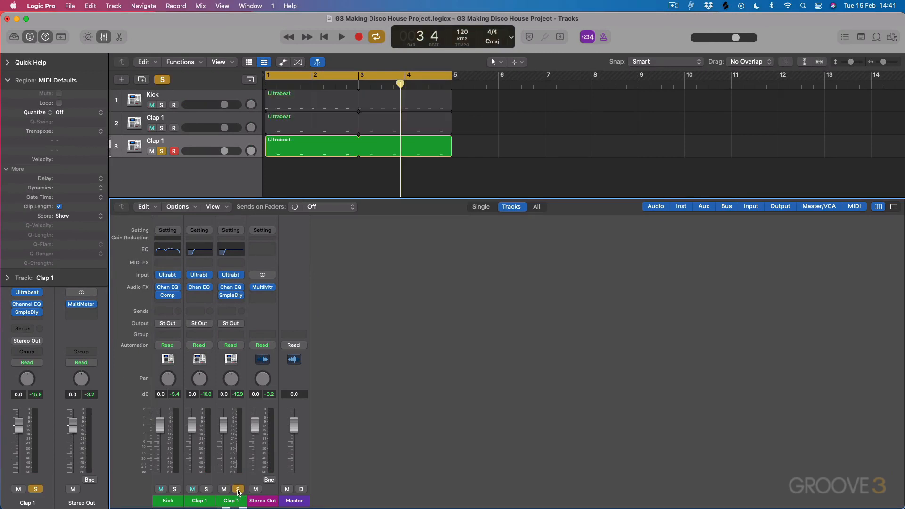
pyautogui.press('Return')
pyautogui.press('space')
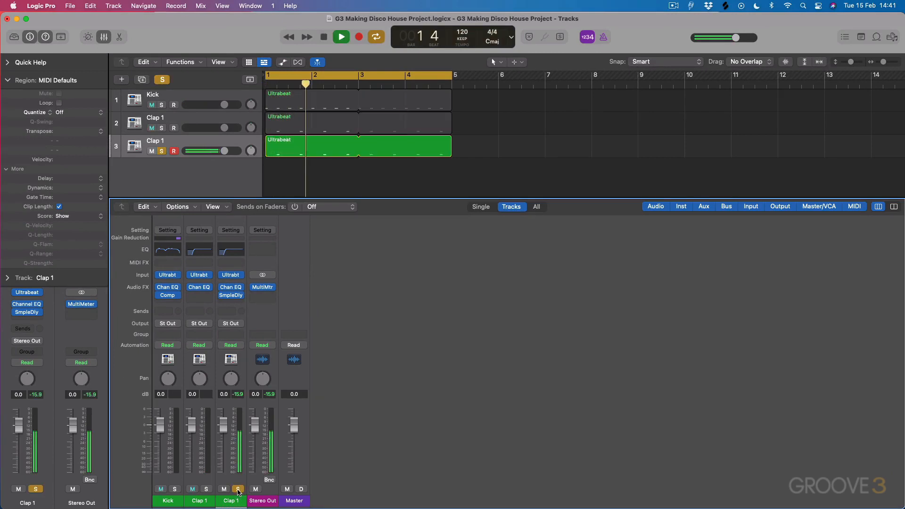
pyautogui.click(238, 489)
pyautogui.press('space')
# Check each clap region's Delay in the inspector, then play kick and layered claps together.
pyautogui.click(287, 151)
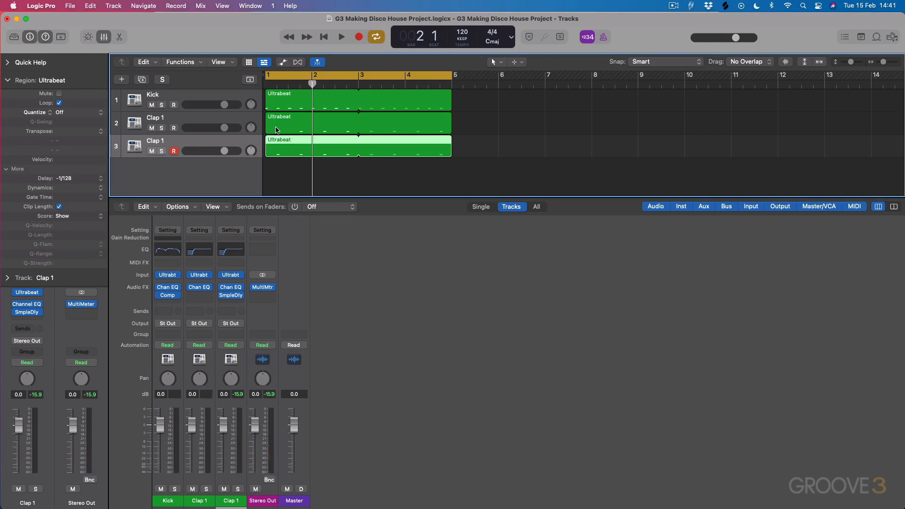
pyautogui.click(301, 125)
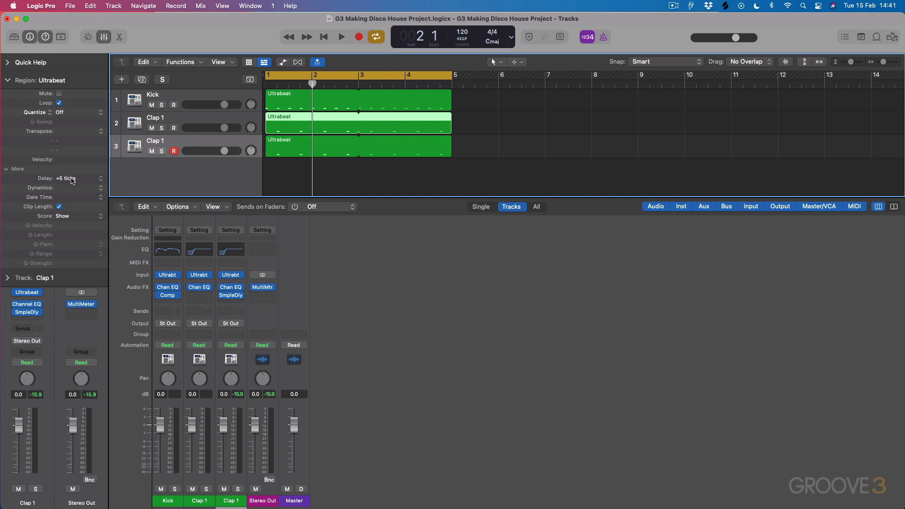
pyautogui.click(470, 142)
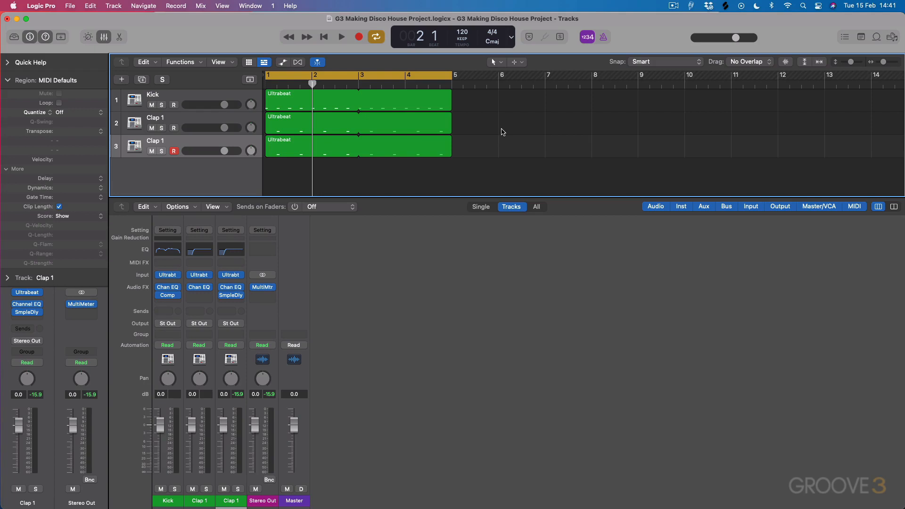
pyautogui.press('space')
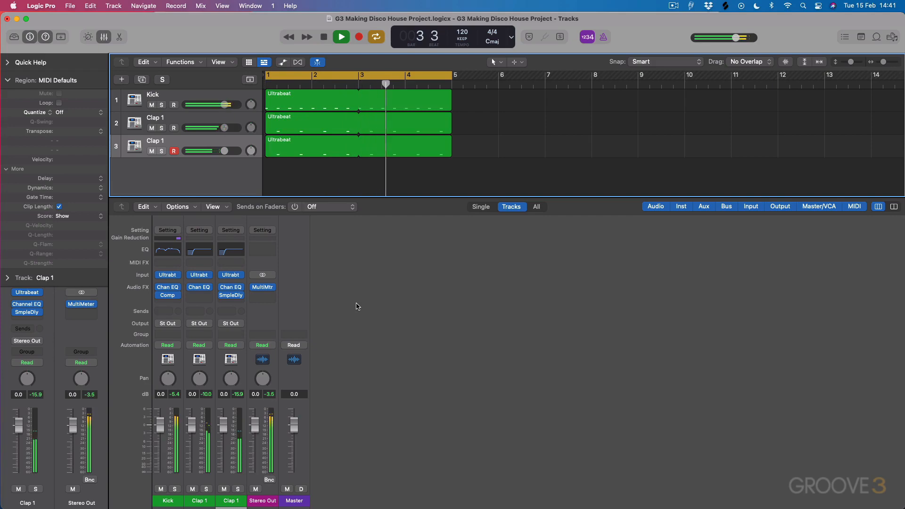
pyautogui.press('space')
# On the clap layer's Channel EQ, boost 1040 Hz by +3.3 dB with Q 2.10 and raise the low cut to 438 Hz.
pyautogui.click(231, 287)
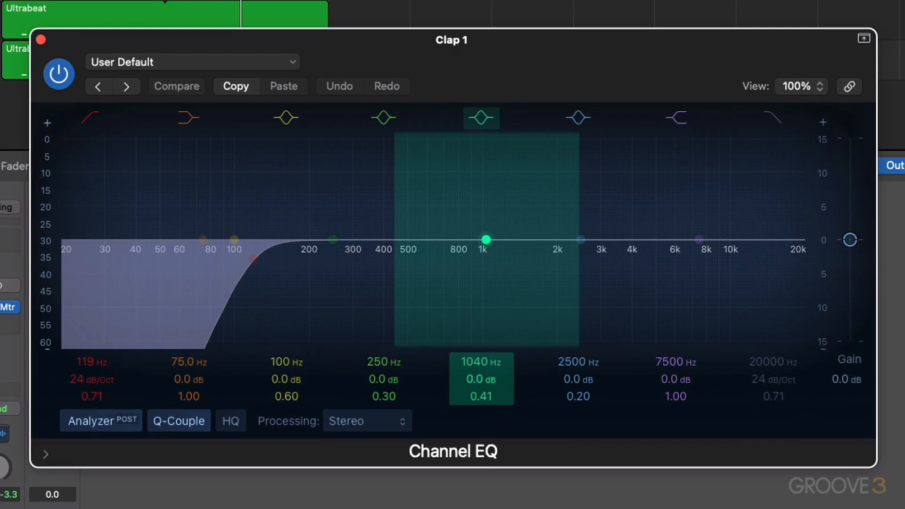
pyautogui.moveTo(480, 385)
pyautogui.mouseDown()
pyautogui.moveTo(484, 398)
pyautogui.moveTo(480, 371)
pyautogui.moveTo(483, 392)
pyautogui.moveTo(480, 381)
pyautogui.mouseUp()
pyautogui.press('space')
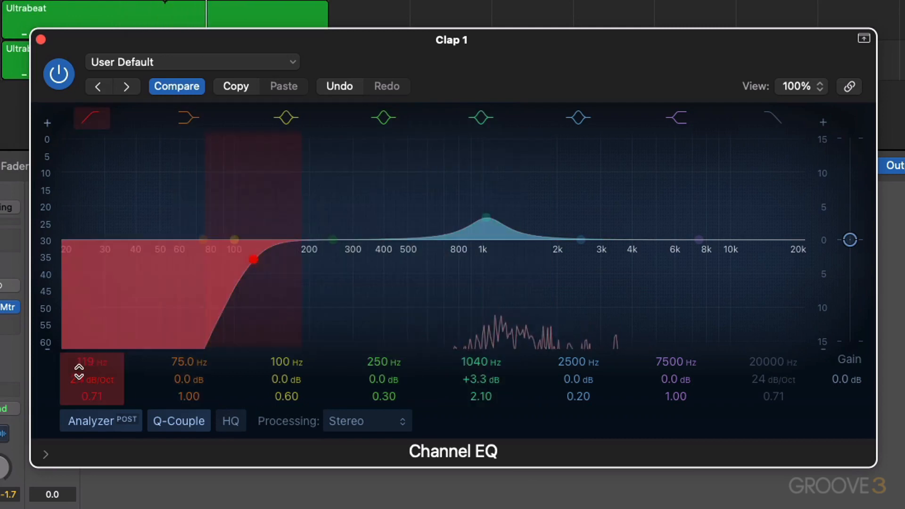
pyautogui.moveTo(79, 371); pyautogui.dragTo(91, 359)
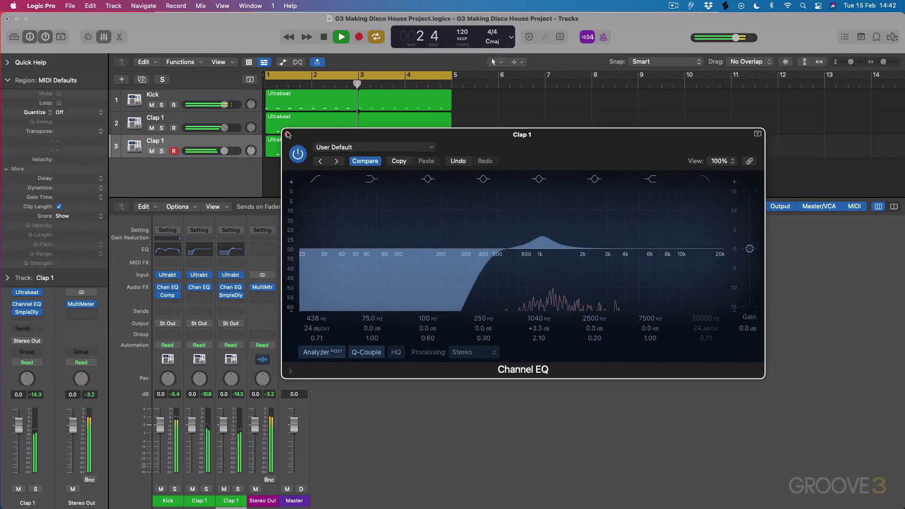
# On the other Clap 1's Channel EQ, tune the mid band to a narrow +2.6 dB boost at 925 Hz, Q 3.1.
pyautogui.click(287, 135)
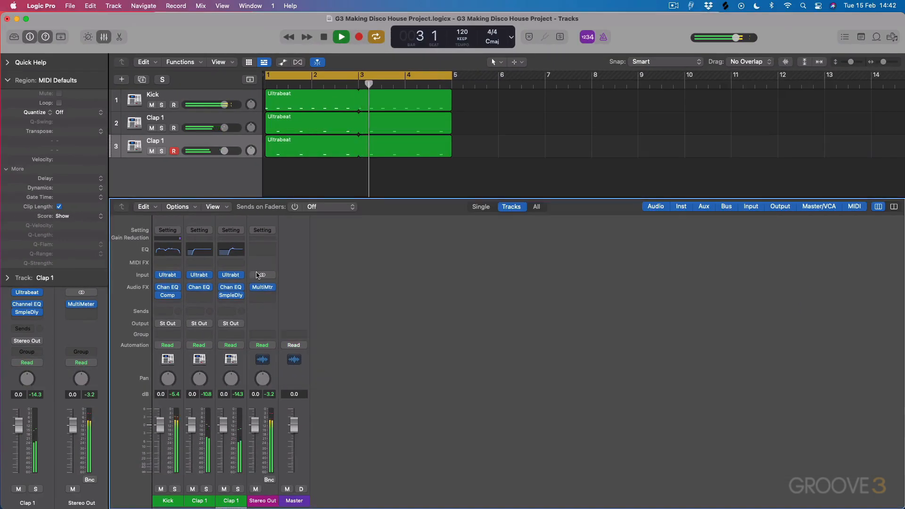
pyautogui.click(202, 288)
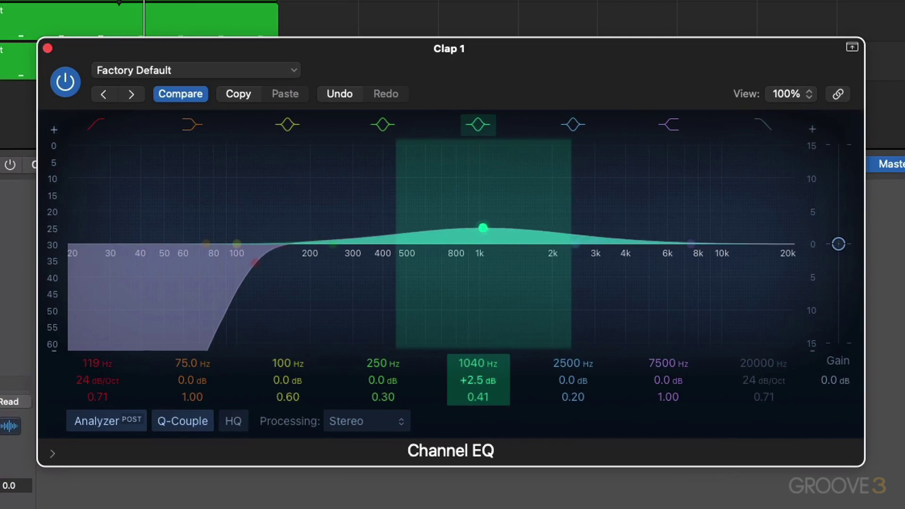
pyautogui.moveTo(475, 396); pyautogui.dragTo(478, 374)
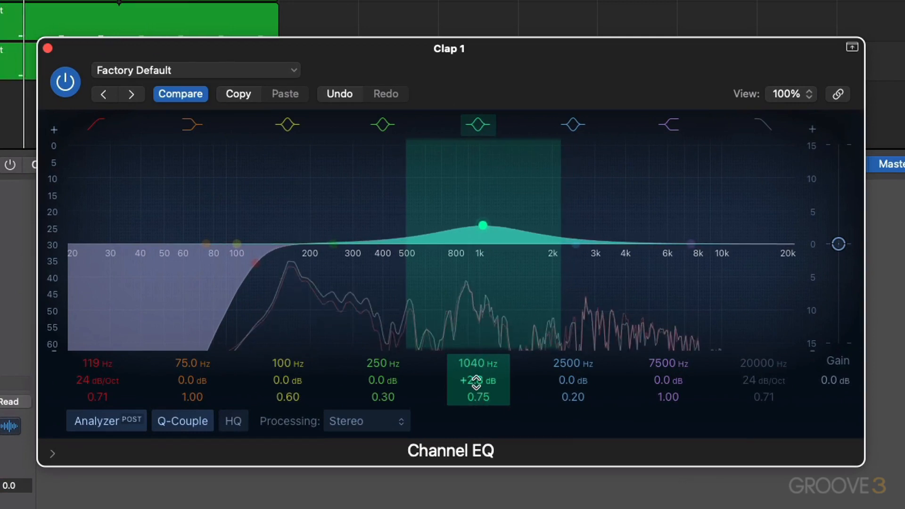
pyautogui.scroll(5, 475, 380)
pyautogui.moveTo(476, 363); pyautogui.dragTo(466, 364)
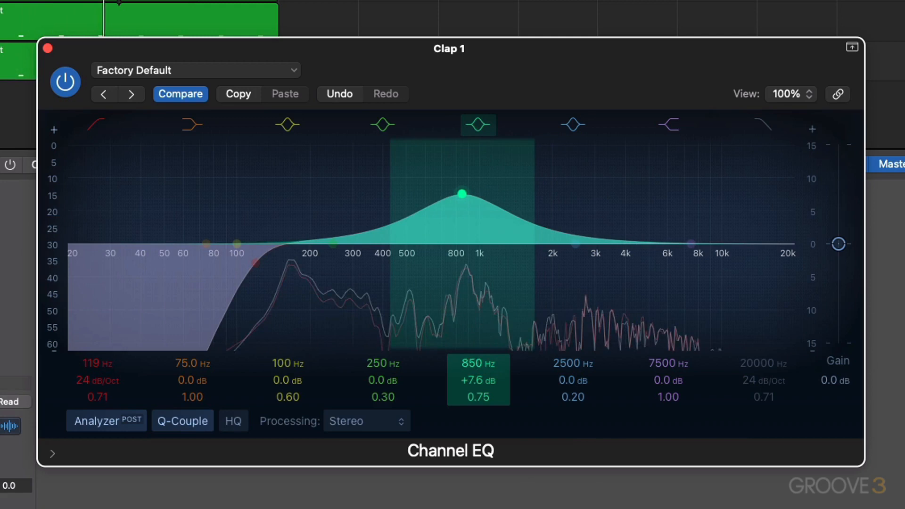
pyautogui.moveTo(478, 396); pyautogui.dragTo(481, 400)
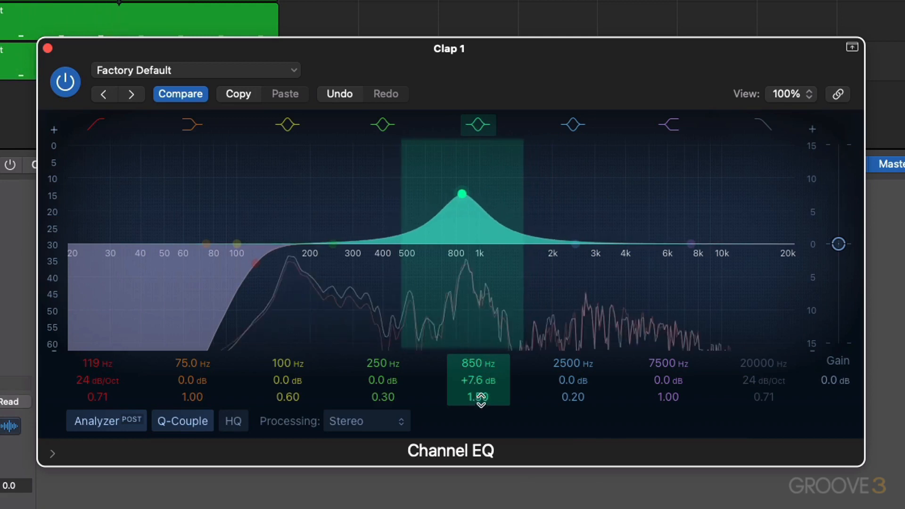
pyautogui.moveTo(478, 364)
pyautogui.mouseDown()
pyautogui.moveTo(479, 400)
pyautogui.moveTo(478, 383)
pyautogui.mouseUp()
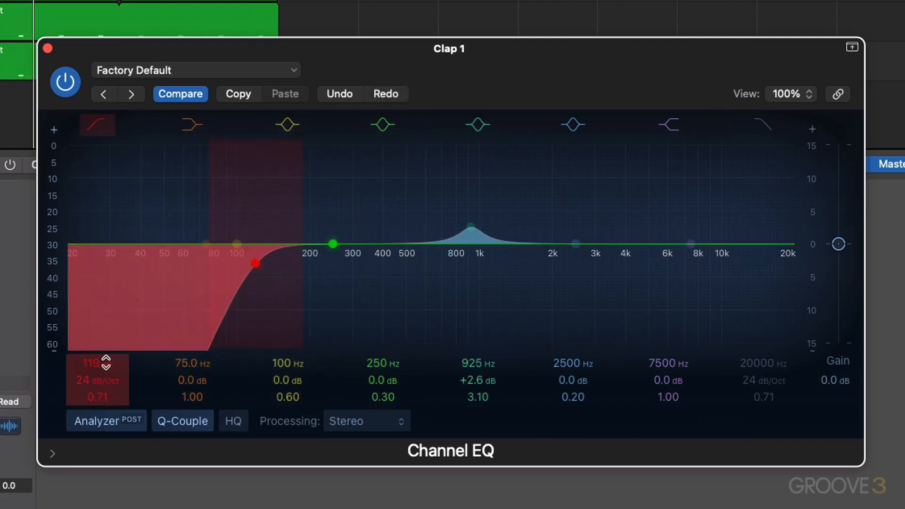
# Set the low cut to about 96 Hz and add a narrow +1.8 dB boost near 173 Hz.
pyautogui.moveTo(97, 362); pyautogui.dragTo(97, 365)
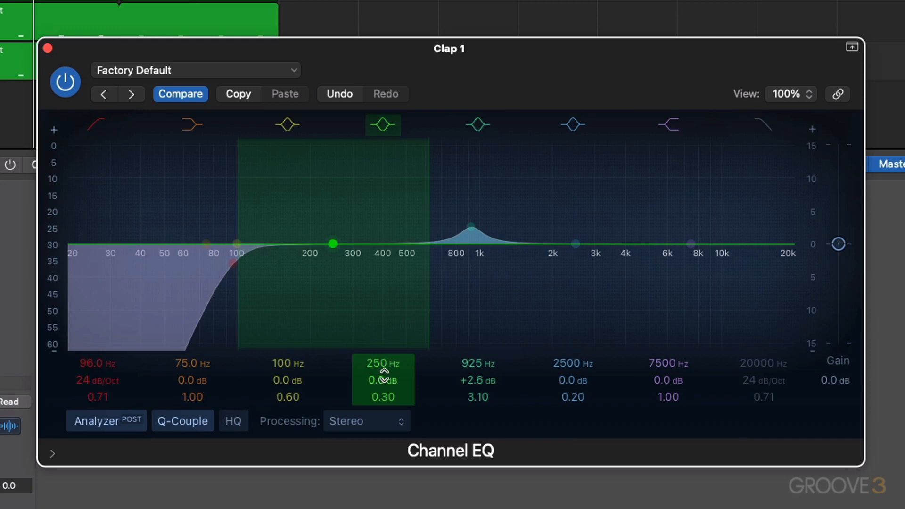
pyautogui.moveTo(383, 382); pyautogui.dragTo(383, 388)
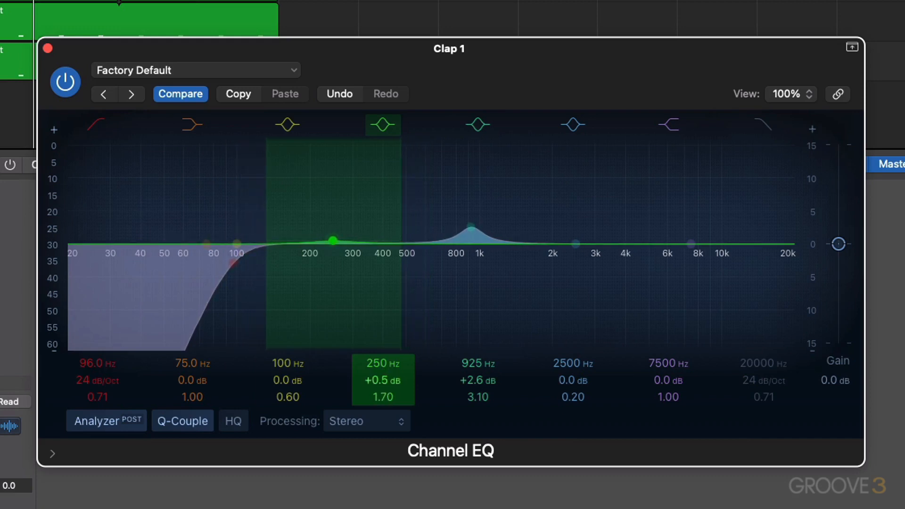
pyautogui.moveTo(383, 363); pyautogui.dragTo(383, 366)
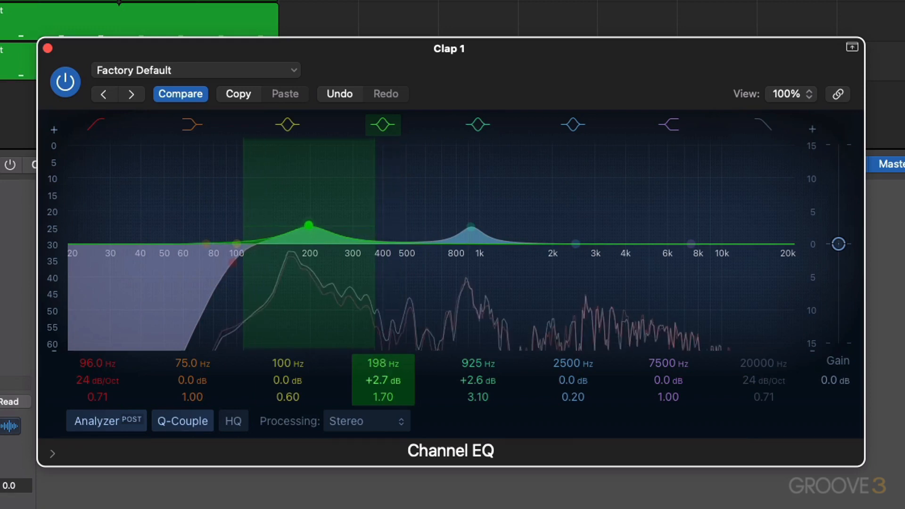
pyautogui.moveTo(378, 363); pyautogui.dragTo(382, 364)
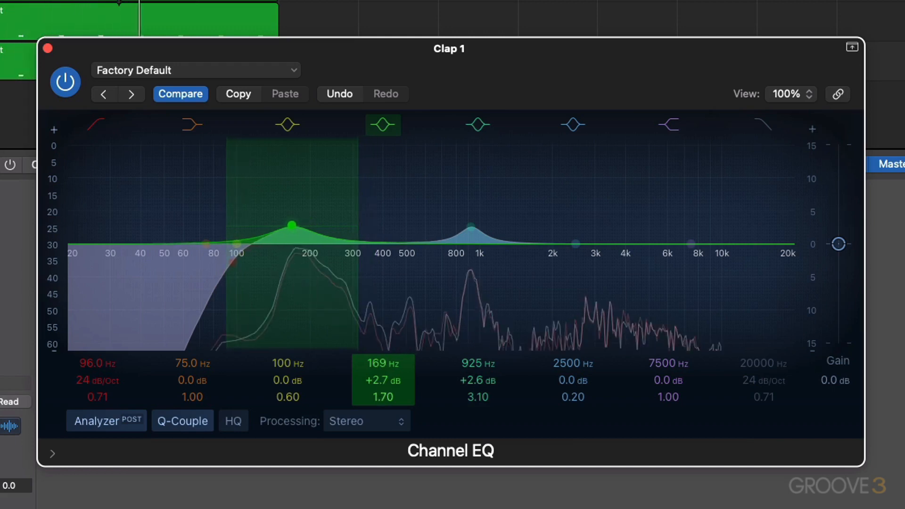
pyautogui.moveTo(382, 397)
pyautogui.mouseDown()
pyautogui.moveTo(378, 362)
pyautogui.moveTo(382, 383)
pyautogui.mouseUp()
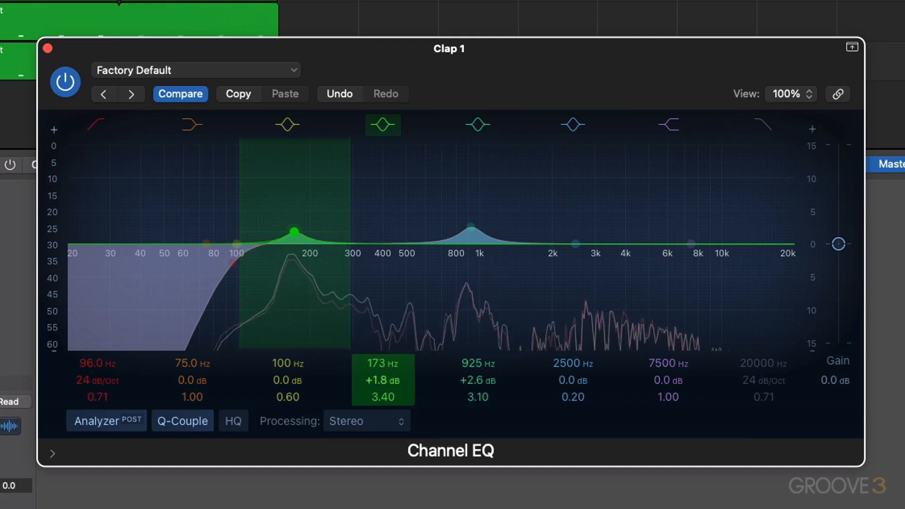
# Enable the high cut, pull it down to about 16.6 kHz and ease its slope.
pyautogui.click(753, 129)
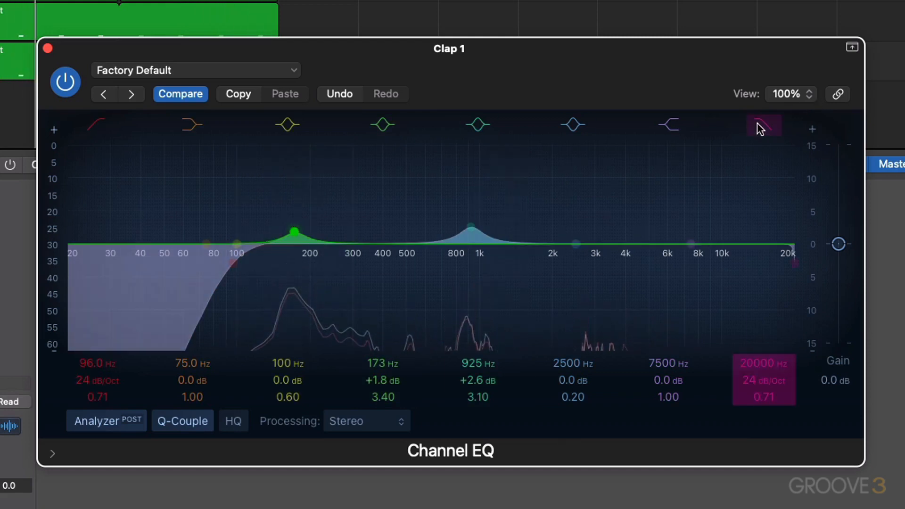
pyautogui.moveTo(762, 363); pyautogui.dragTo(756, 363)
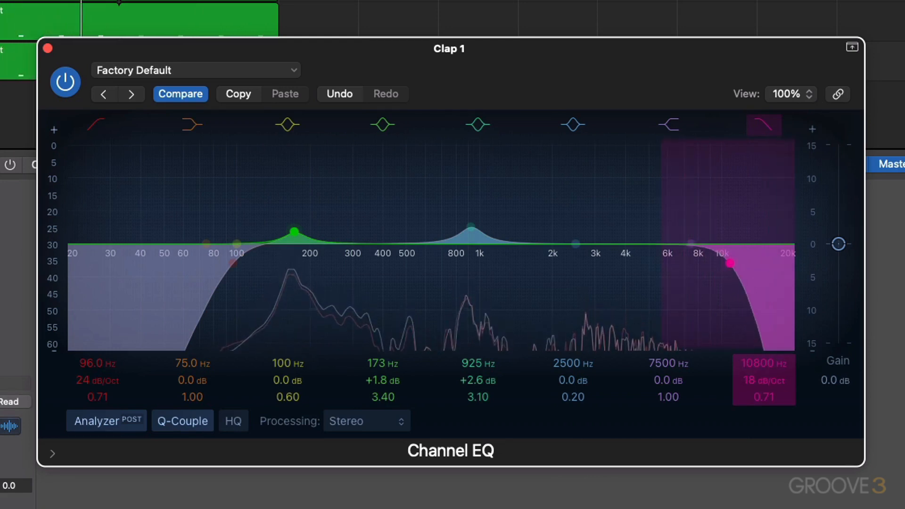
pyautogui.moveTo(757, 379); pyautogui.dragTo(757, 361)
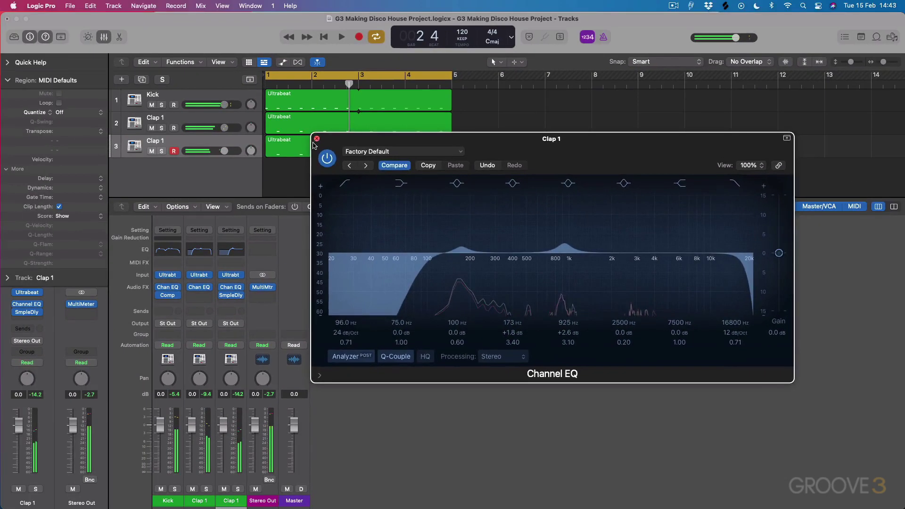
# In each clap's Ultrabeat, shorten the amplitude envelope decay from its default.
pyautogui.click(234, 112)
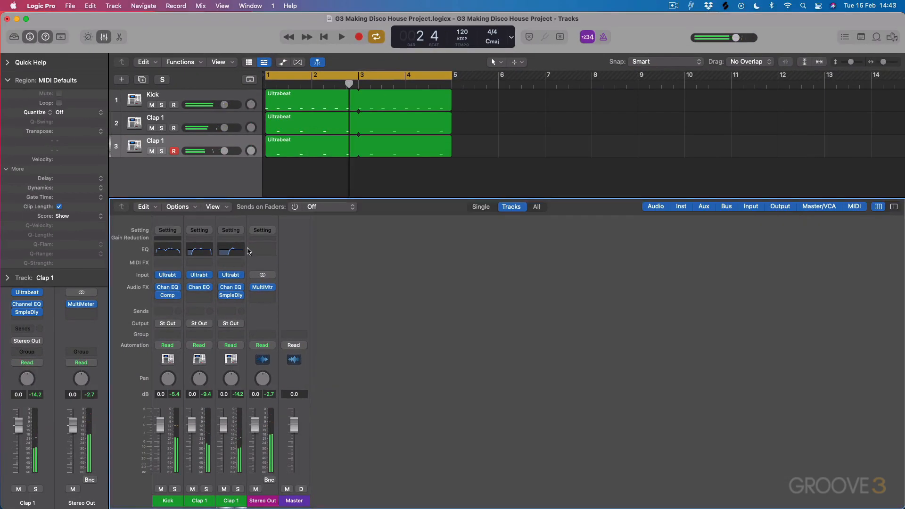
pyautogui.doubleClick(200, 274)
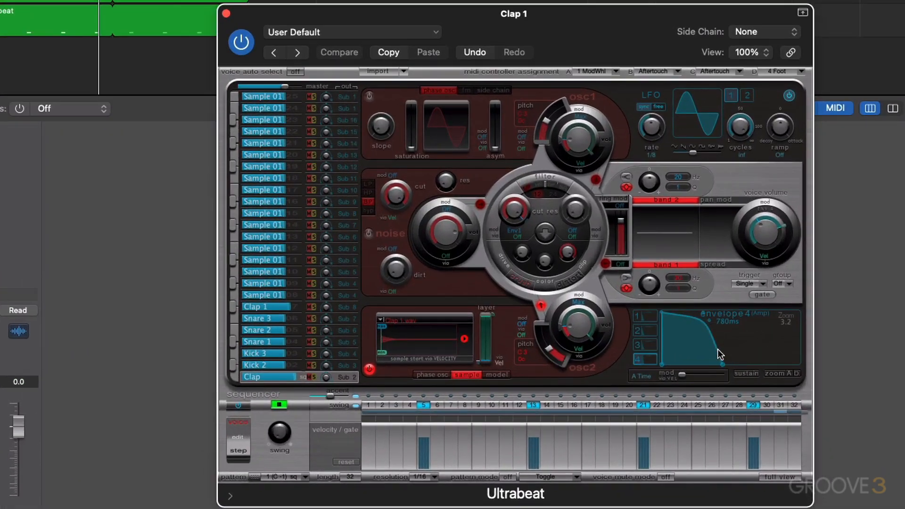
pyautogui.moveTo(711, 365)
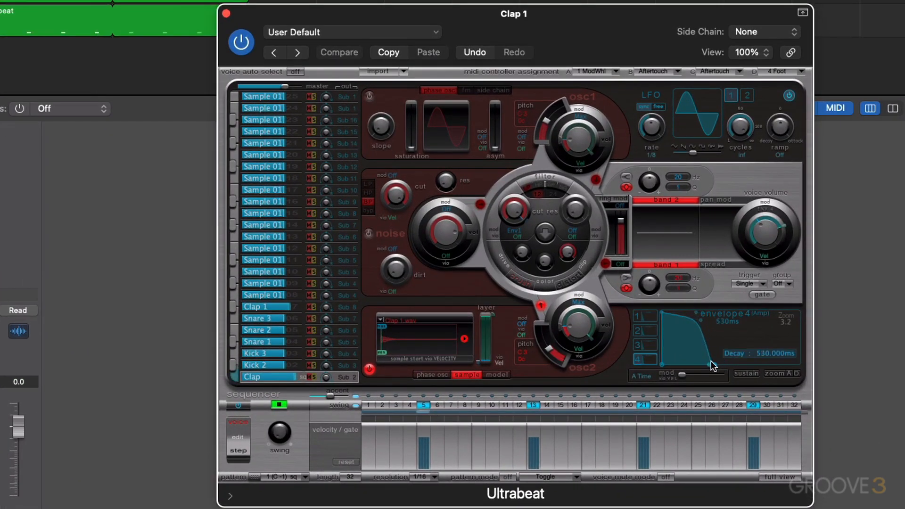
pyautogui.moveTo(713, 365)
pyautogui.mouseDown()
pyautogui.moveTo(677, 366)
pyautogui.moveTo(709, 367)
pyautogui.mouseUp()
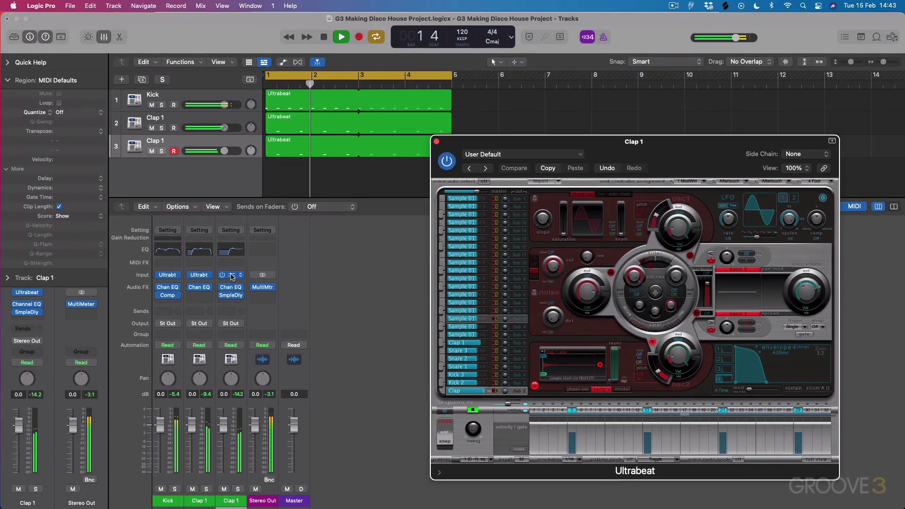
pyautogui.click(232, 274)
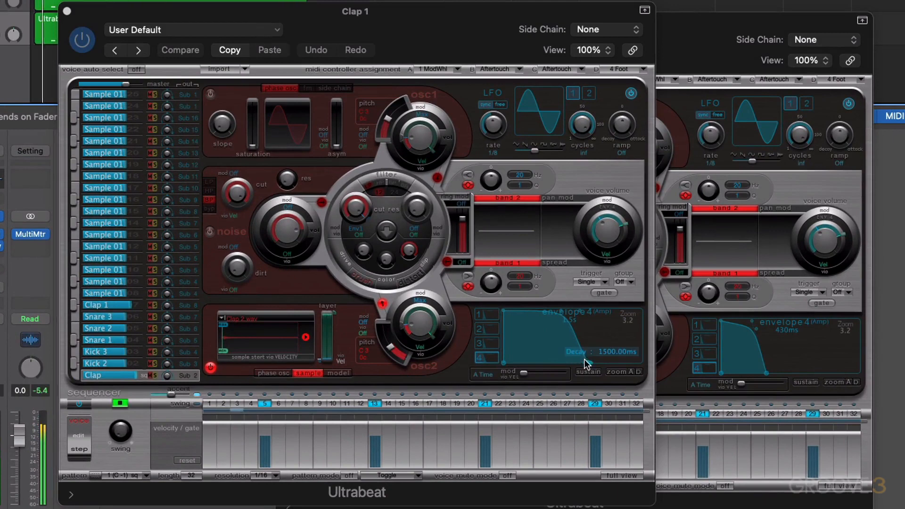
pyautogui.moveTo(584, 362); pyautogui.dragTo(527, 363)
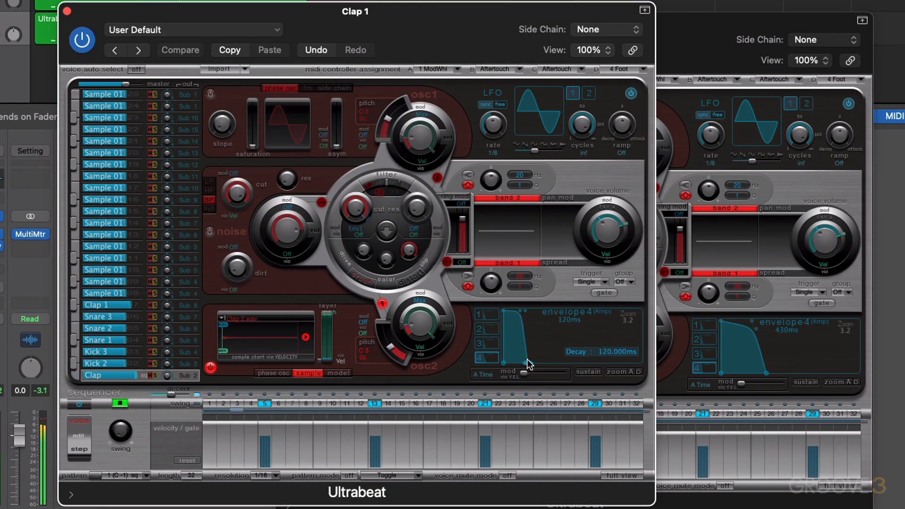
# Lengthen and curve the second clap's decay, stretching it out to about 1500 ms.
pyautogui.moveTo(527, 364); pyautogui.dragTo(545, 362)
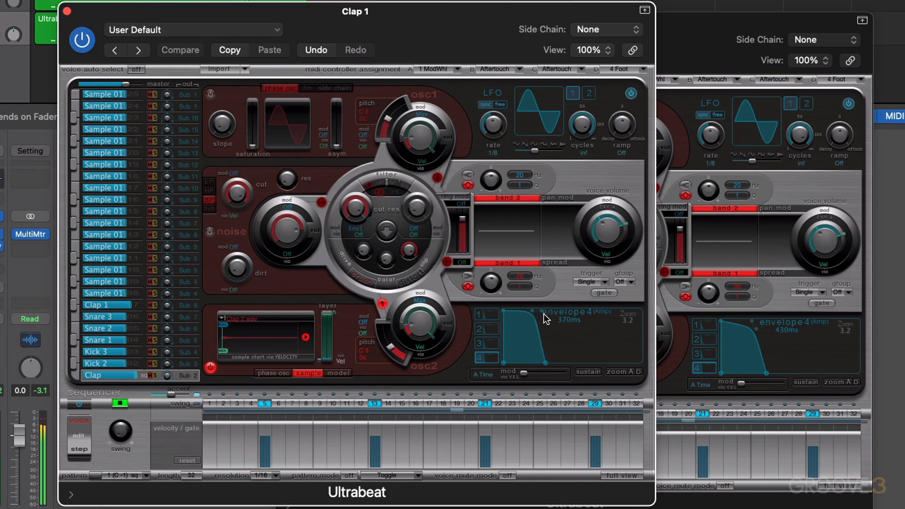
pyautogui.moveTo(544, 313)
pyautogui.mouseDown()
pyautogui.moveTo(542, 358)
pyautogui.moveTo(550, 341)
pyautogui.mouseUp()
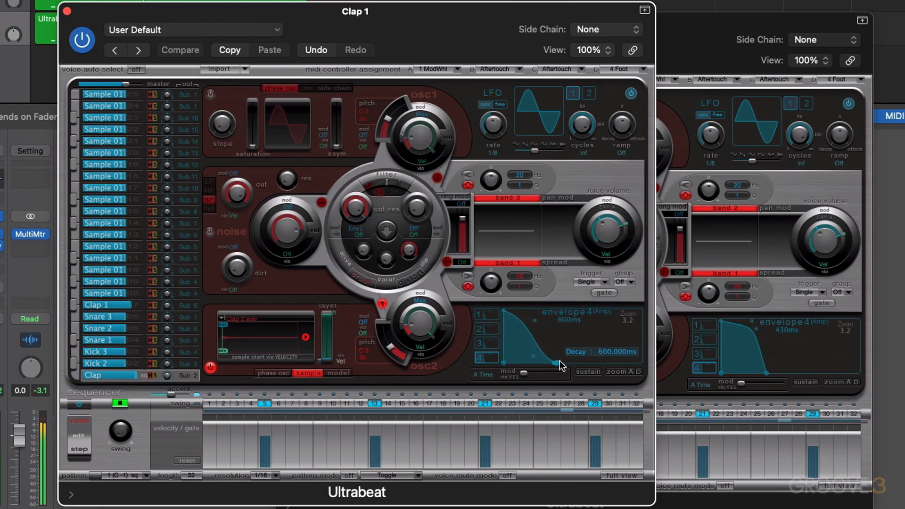
pyautogui.moveTo(535, 320); pyautogui.dragTo(527, 332)
pyautogui.moveTo(555, 366); pyautogui.dragTo(559, 364)
pyautogui.moveTo(556, 365); pyautogui.dragTo(602, 365)
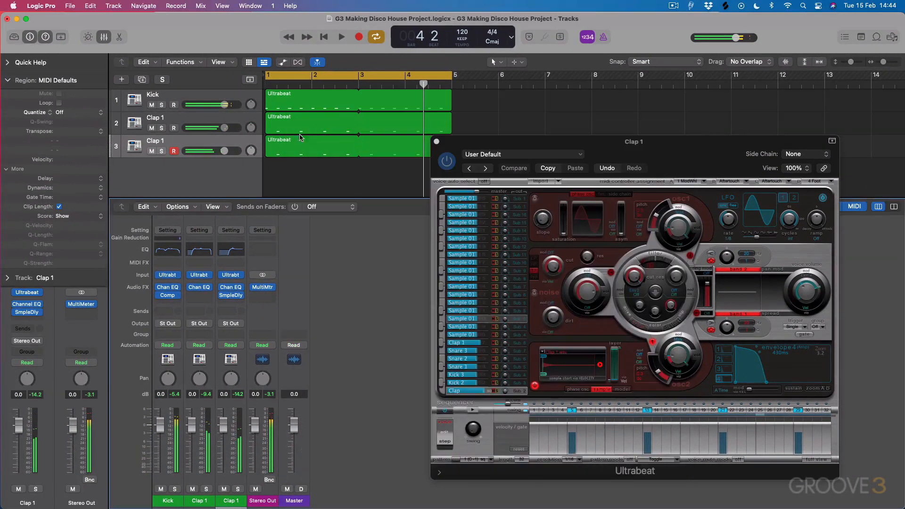
# Close Ultrabeat, play the loop and nudge the second Clap 1 fader to balance the layers at 0.6 and -3.2 dB.
pyautogui.click(436, 142)
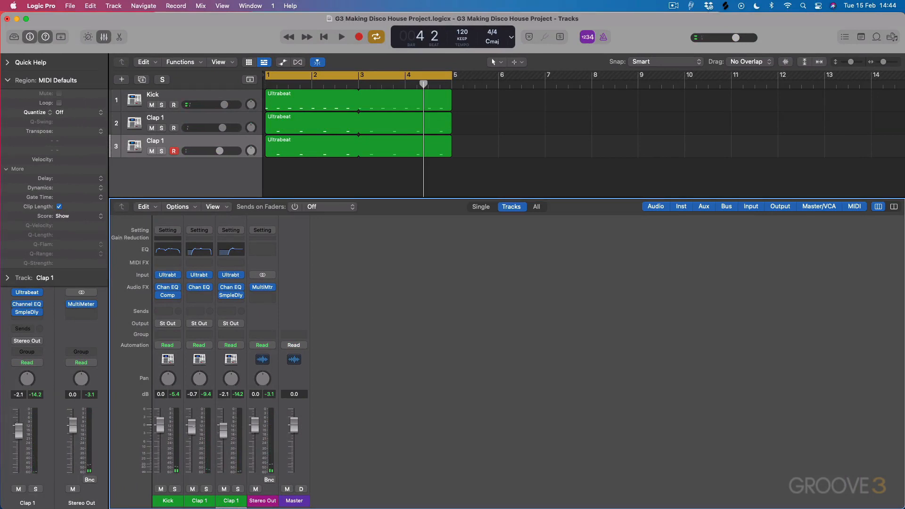
pyautogui.press('space')
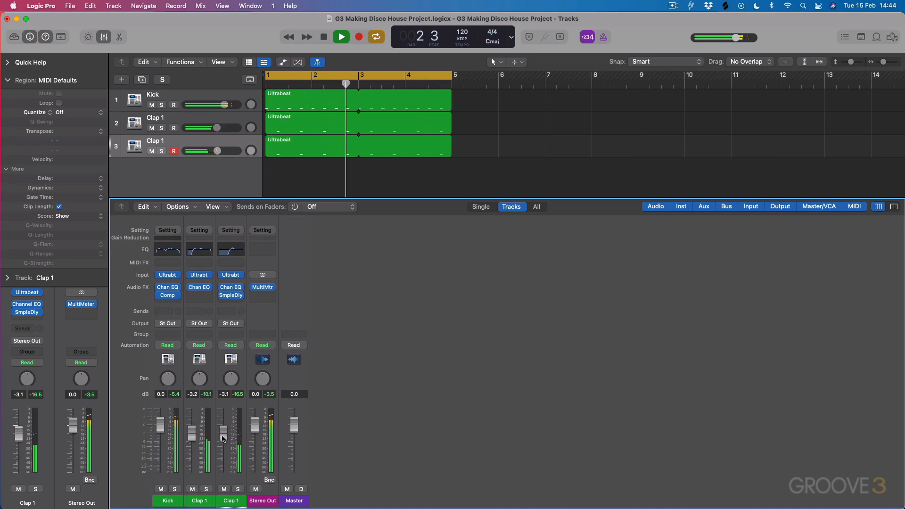
pyautogui.moveTo(224, 422); pyautogui.dragTo(223, 422)
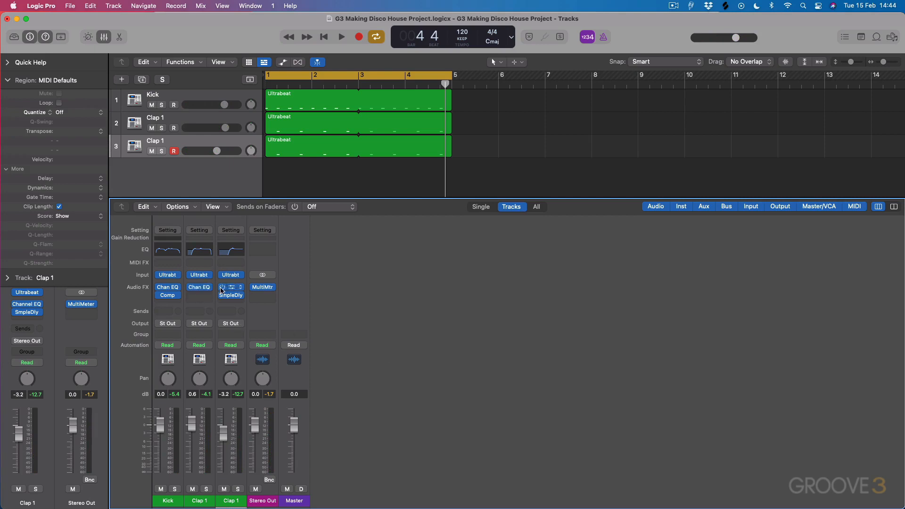
# Set the track 3 clap region's Delay to about -44 ticks so it plays ahead of the beat.
pyautogui.click(297, 121)
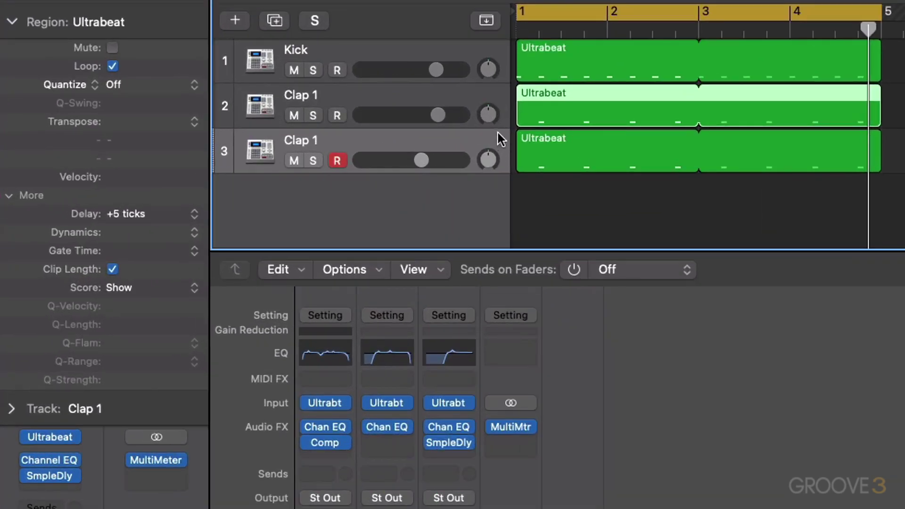
pyautogui.click(560, 150)
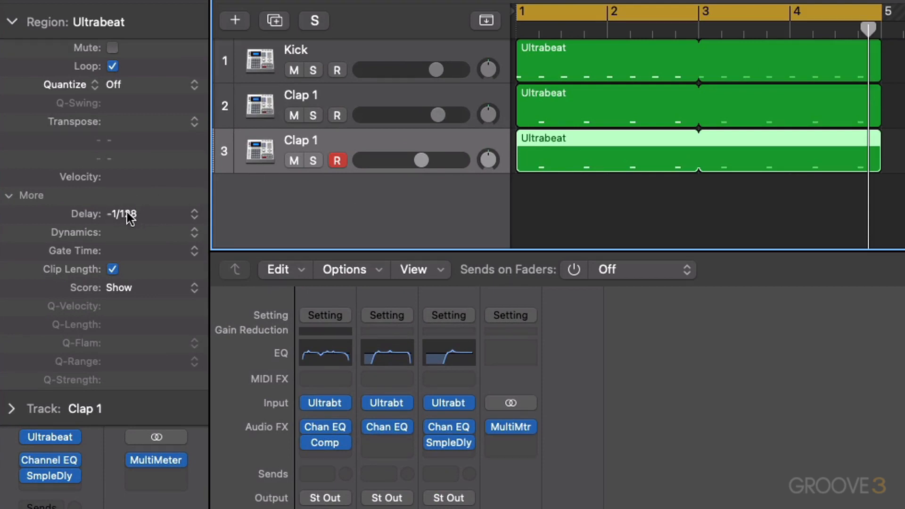
pyautogui.press('Return')
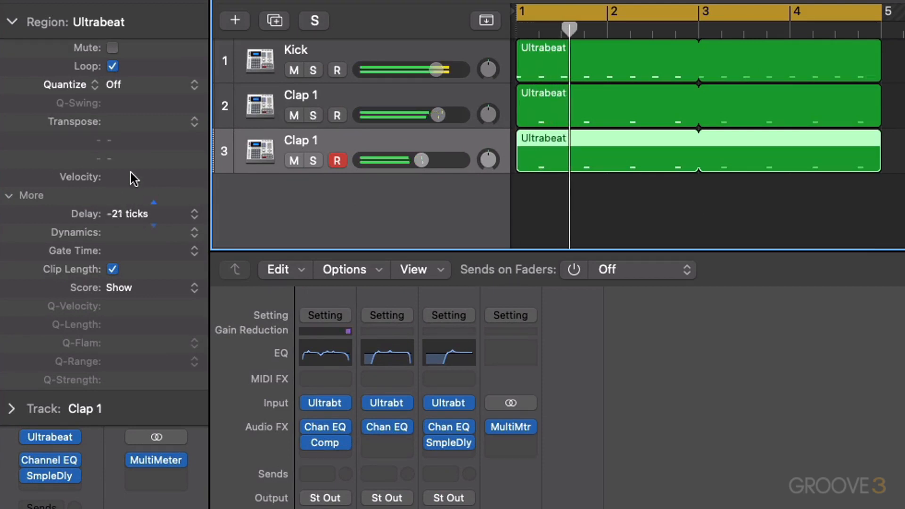
pyautogui.moveTo(131, 212); pyautogui.dragTo(129, 244)
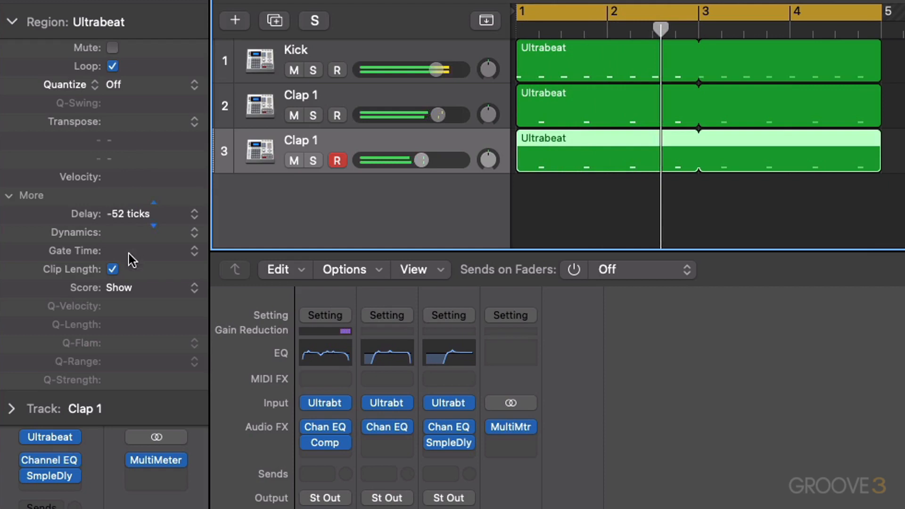
pyautogui.moveTo(126, 212); pyautogui.dragTo(127, 271)
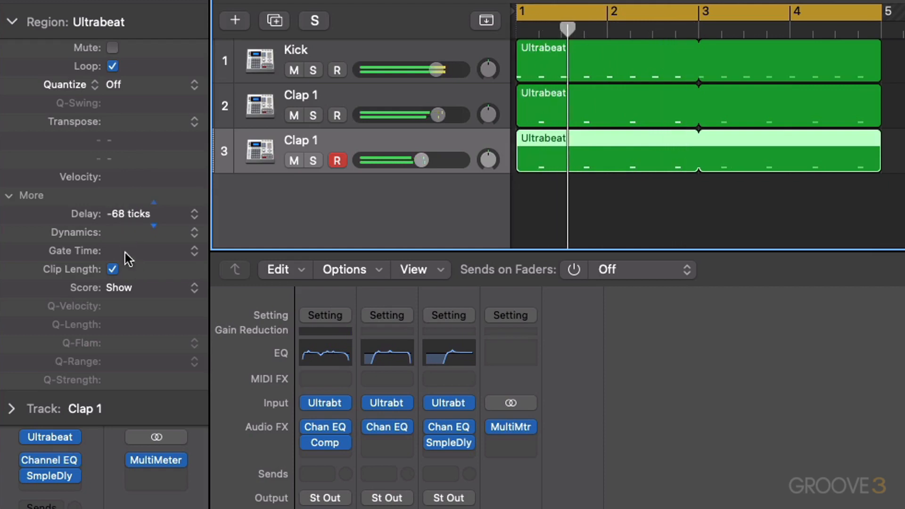
pyautogui.moveTo(133, 212); pyautogui.dragTo(138, 194)
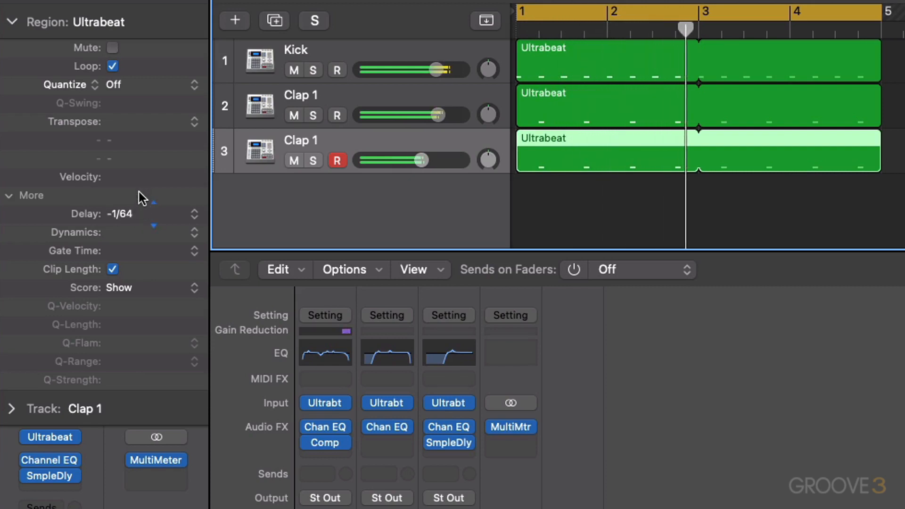
pyautogui.moveTo(138, 195)
pyautogui.mouseDown()
pyautogui.moveTo(137, 179)
pyautogui.moveTo(138, 230)
pyautogui.moveTo(136, 223)
pyautogui.mouseUp()
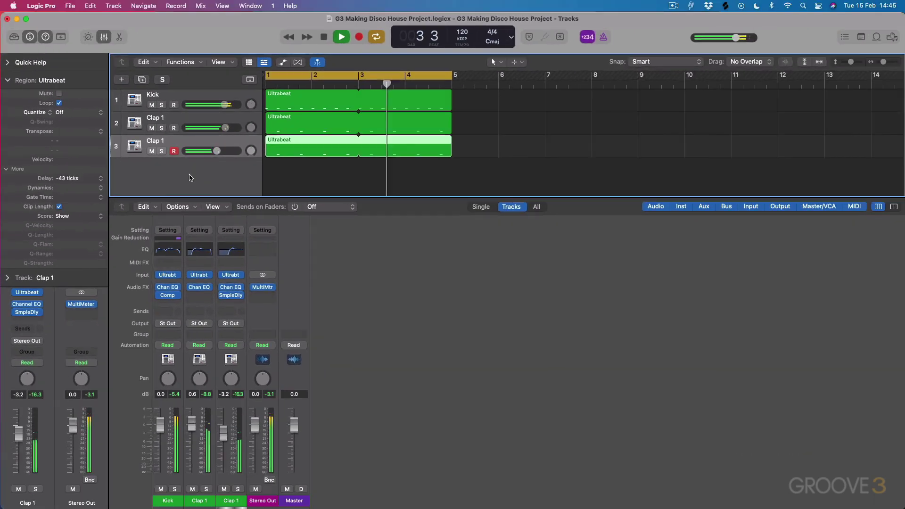
# Stop playback and ease the third track's 1040 Hz EQ boost down to +2.5 dB.
pyautogui.click(318, 174)
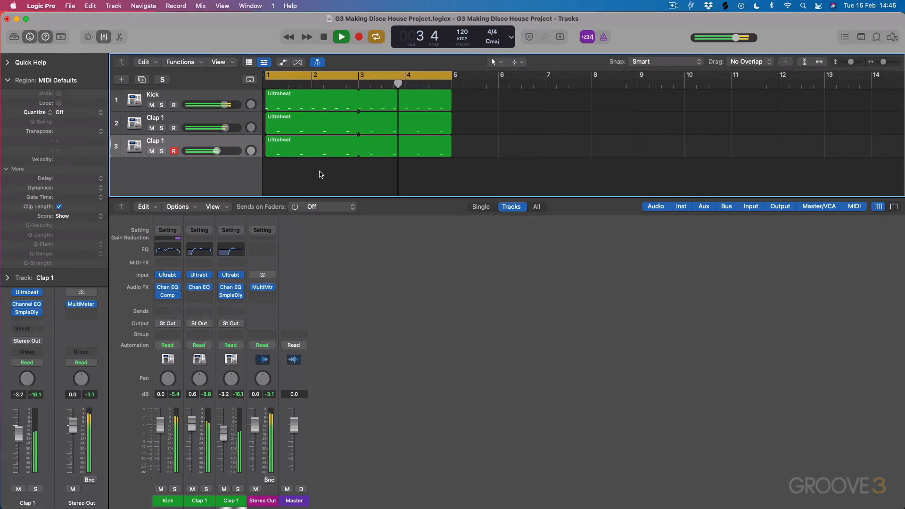
pyautogui.press('space')
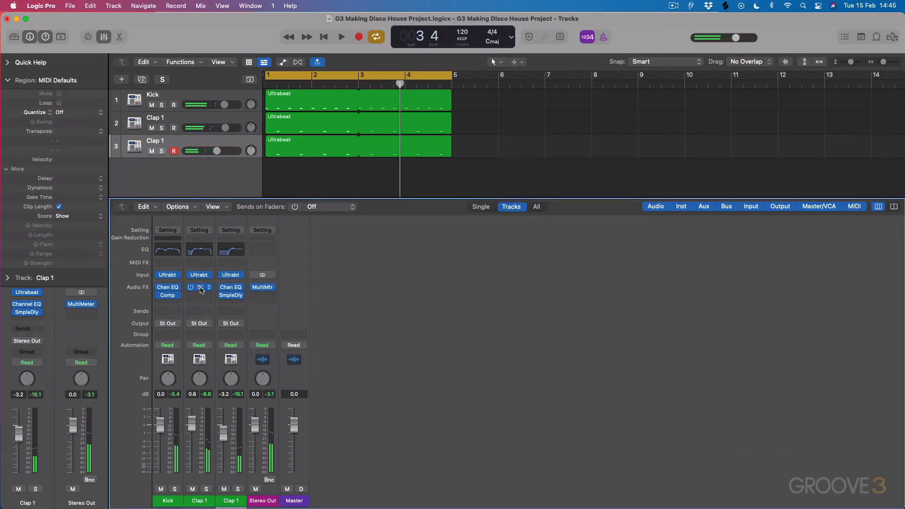
pyautogui.doubleClick(201, 289)
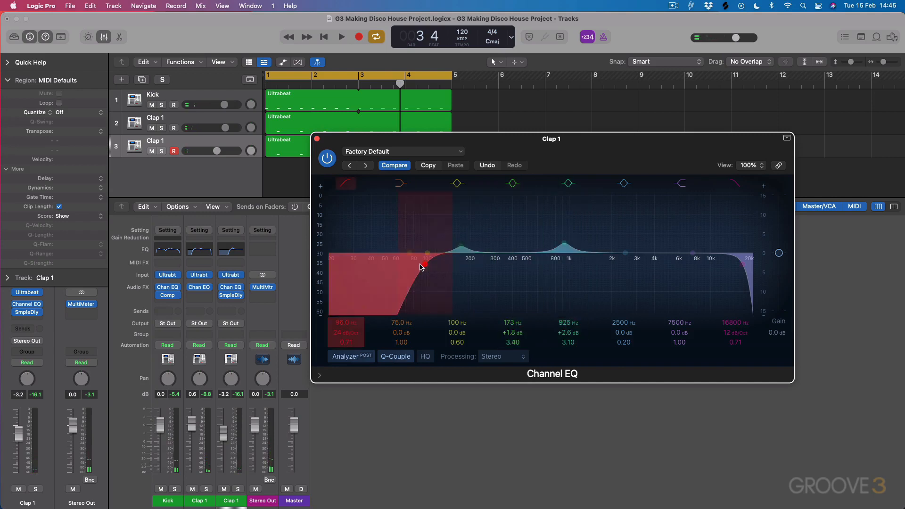
pyautogui.click(314, 139)
pyautogui.doubleClick(231, 288)
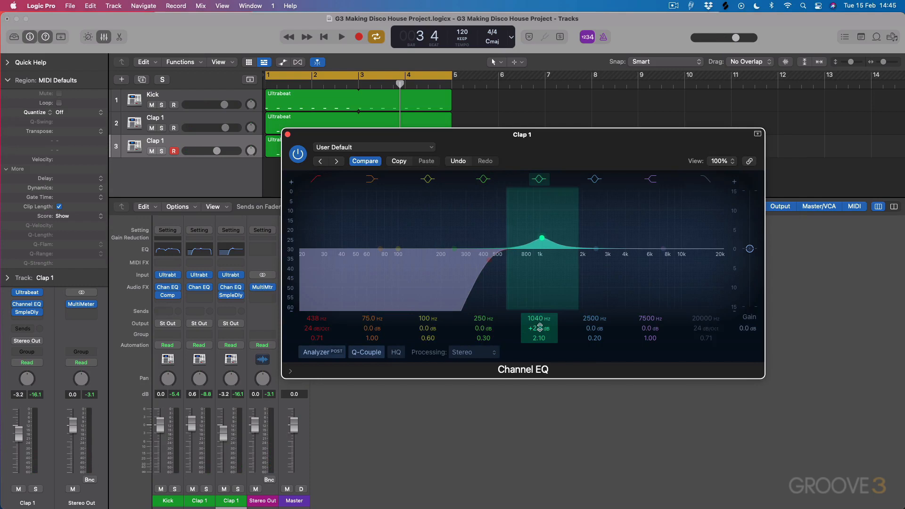
pyautogui.moveTo(541, 239); pyautogui.dragTo(542, 240)
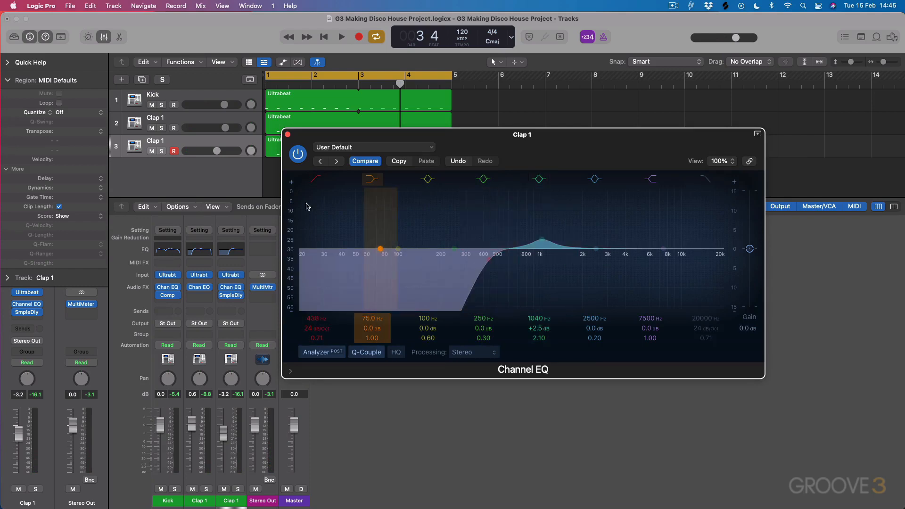
# Check the Sample Delay insert, close both plugin windows and reselect the track 3 region (-43 ticks).
pyautogui.doubleClick(233, 296)
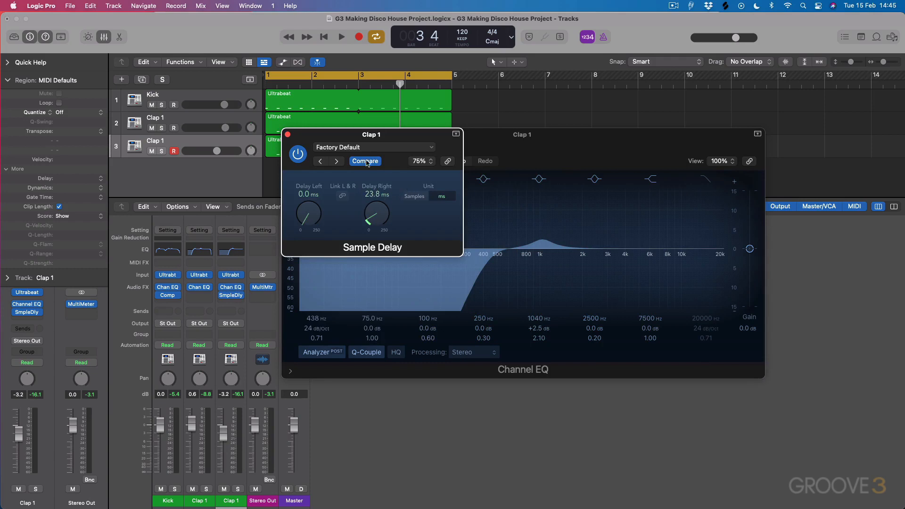
pyautogui.click(287, 137)
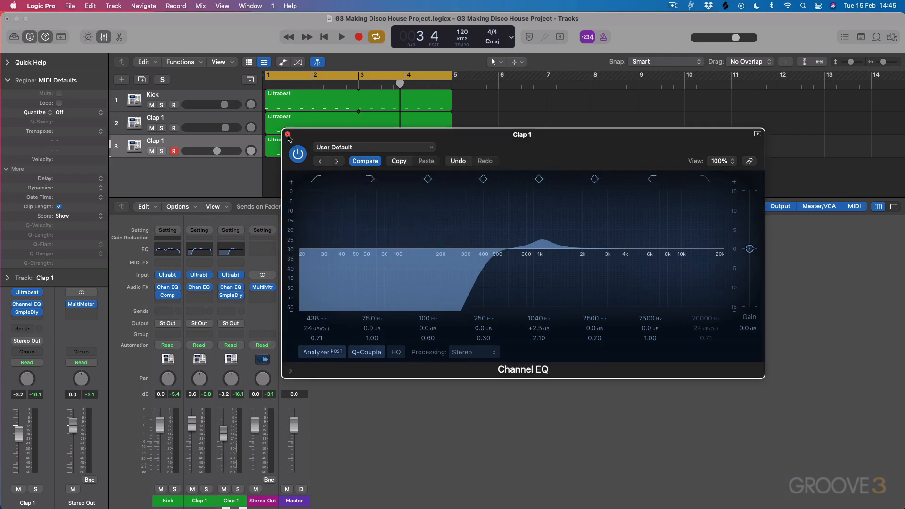
pyautogui.click(324, 144)
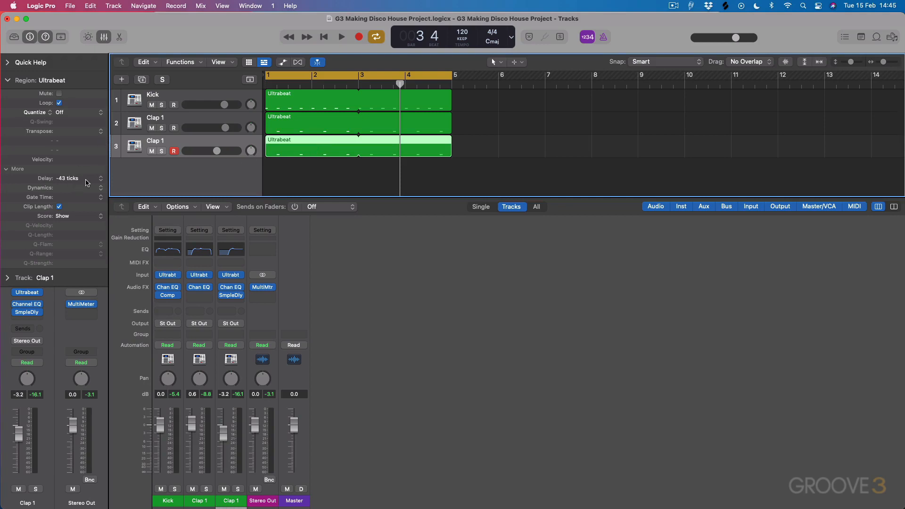
pyautogui.click(299, 128)
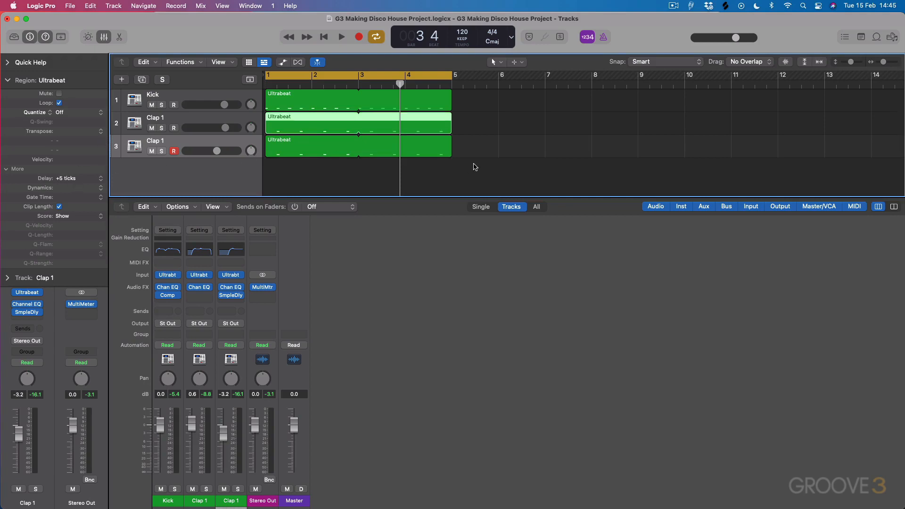
pyautogui.click(473, 167)
pyautogui.press('space')
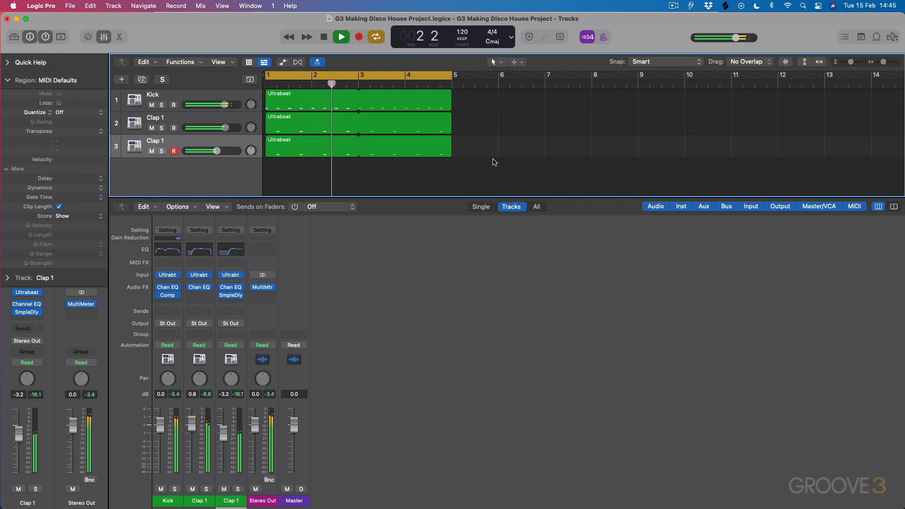
pyautogui.press('space')
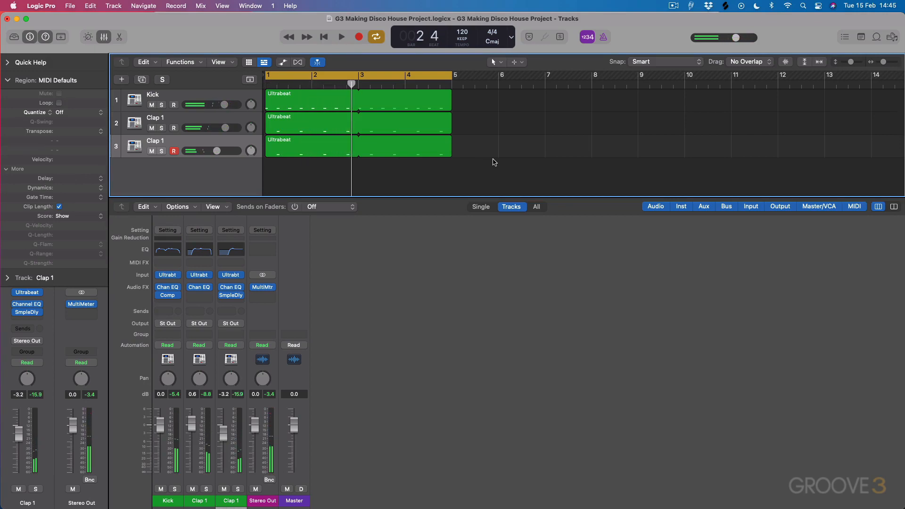